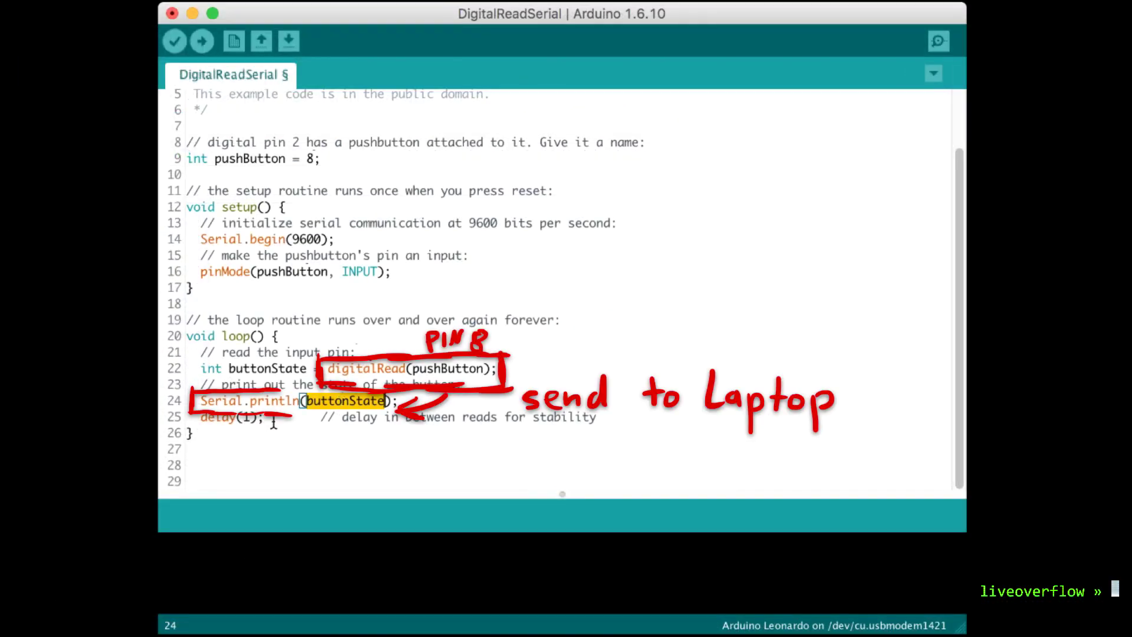
# Go to the delay(1) line on line 25 of the DigitalReadSerial sketch
pyautogui.click(273, 422)
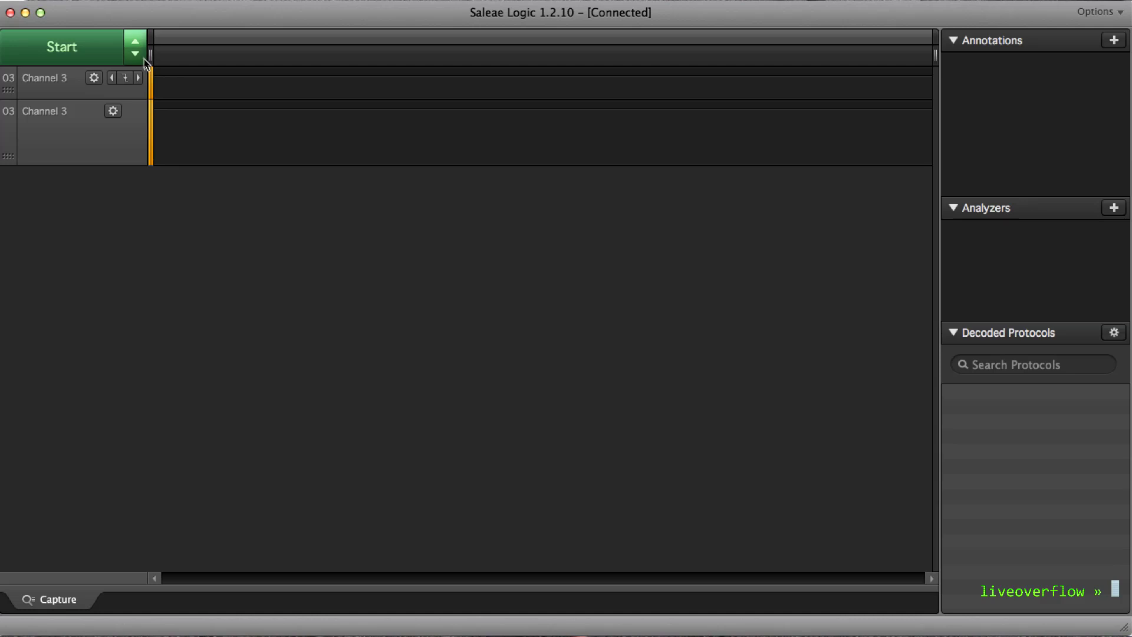
# Set the capture to 0.1 seconds at 6.25 MS/s digital and 1.562 MS/s analog
pyautogui.click(228, 97)
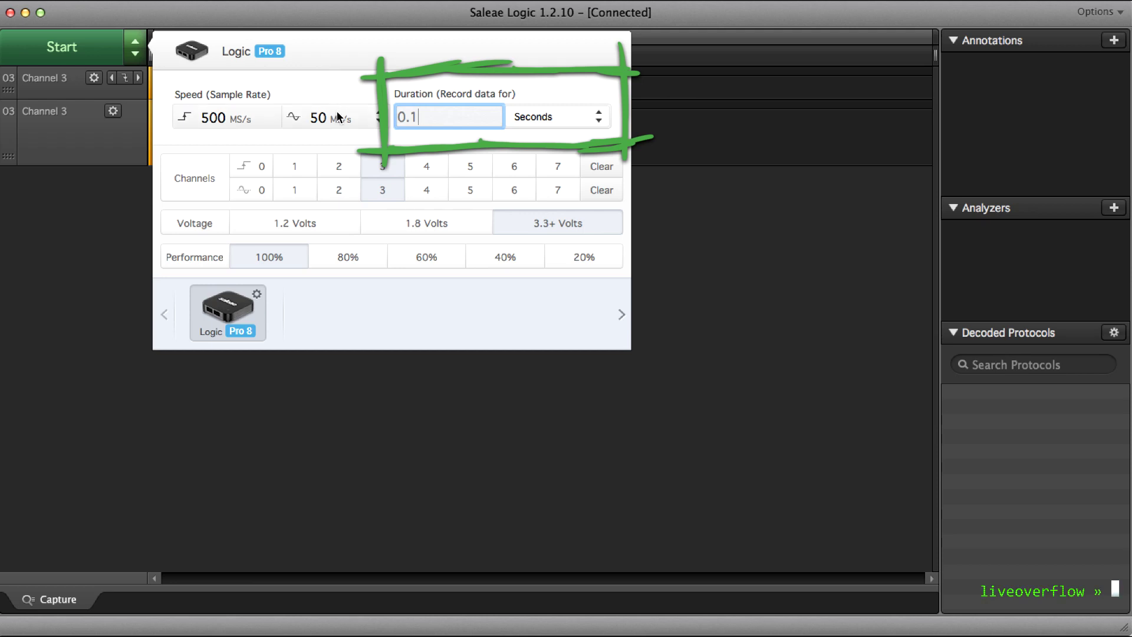
pyautogui.click(381, 123)
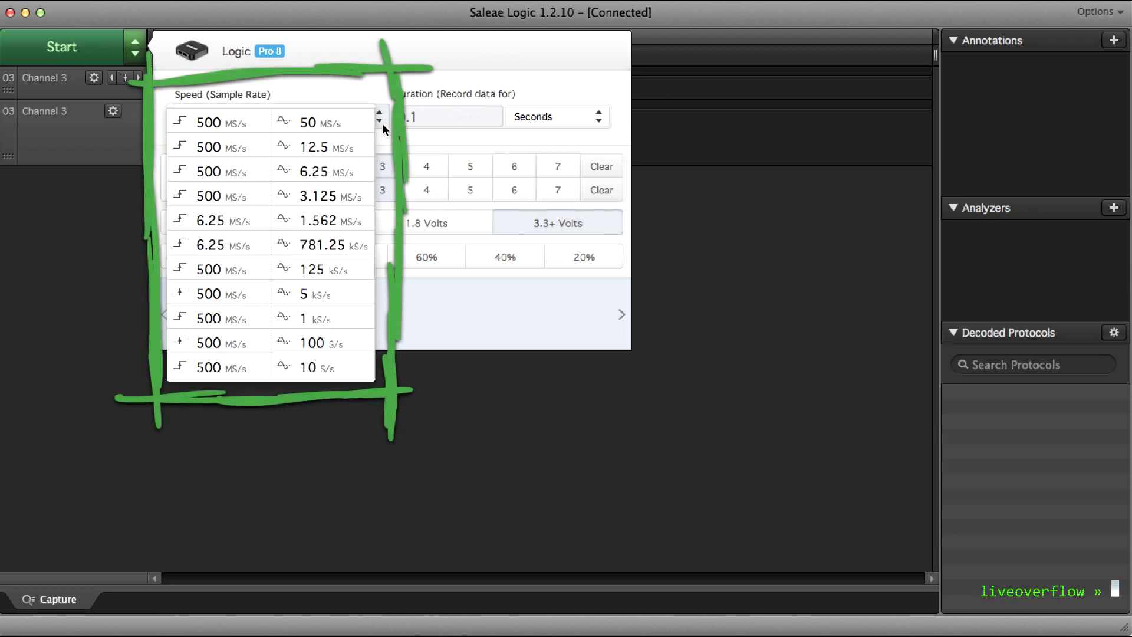
pyautogui.click(356, 224)
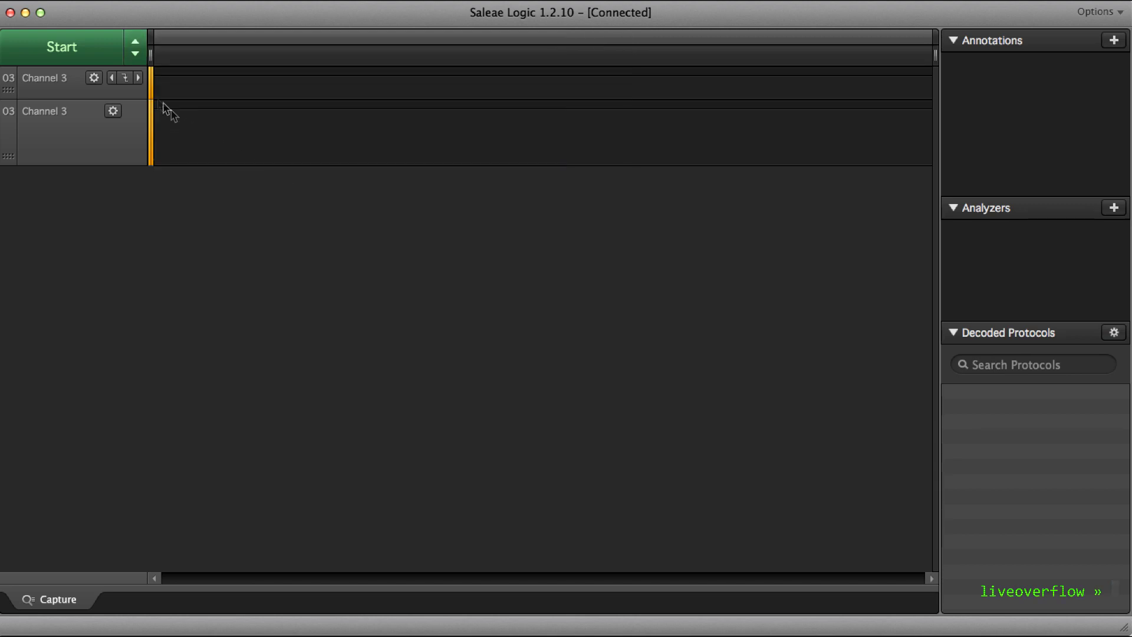
# Set Channel 3 to trigger on a falling edge and start capturing the remote's IR signal
pyautogui.click(133, 78)
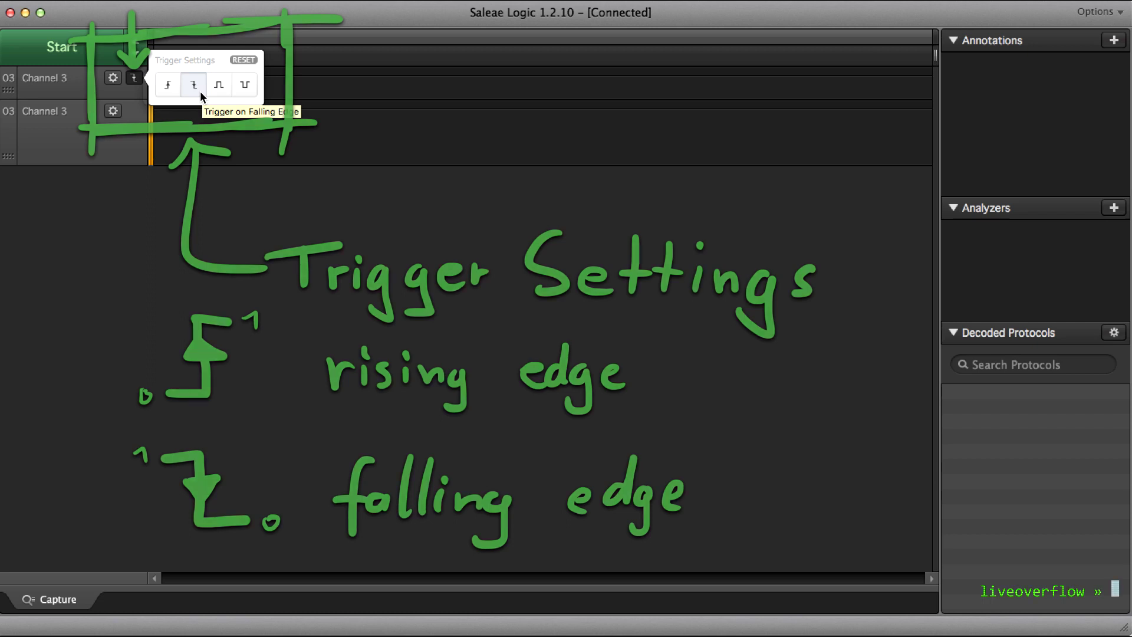
pyautogui.click(107, 54)
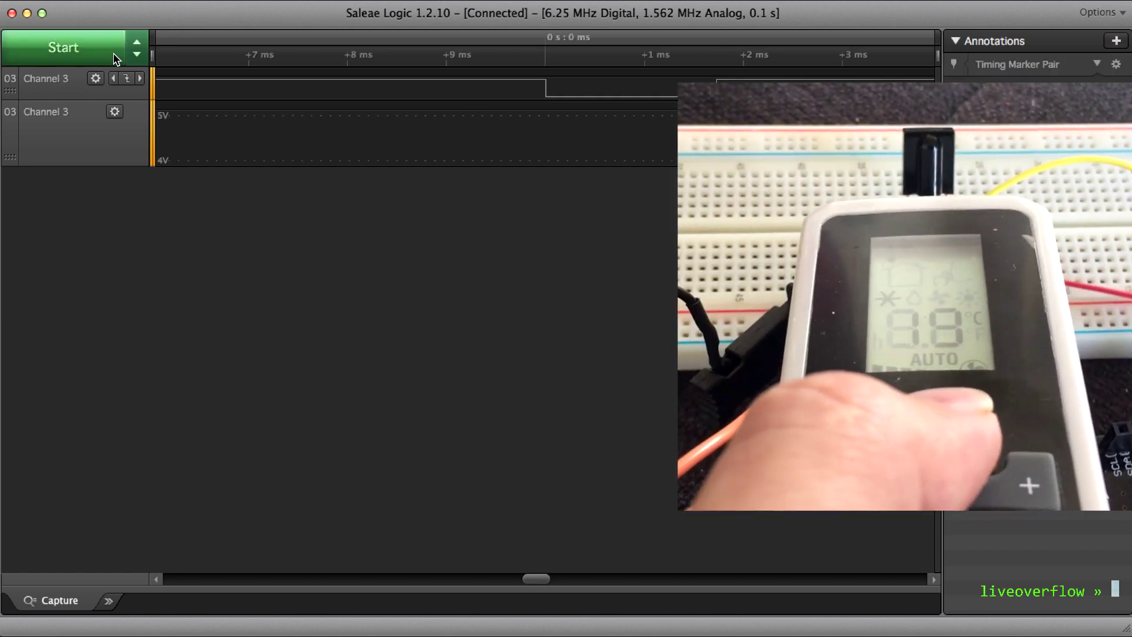
# Zoom out the waveform until the complete Channel 3 IR burst is visible
pyautogui.scroll(-5, 684, 115)
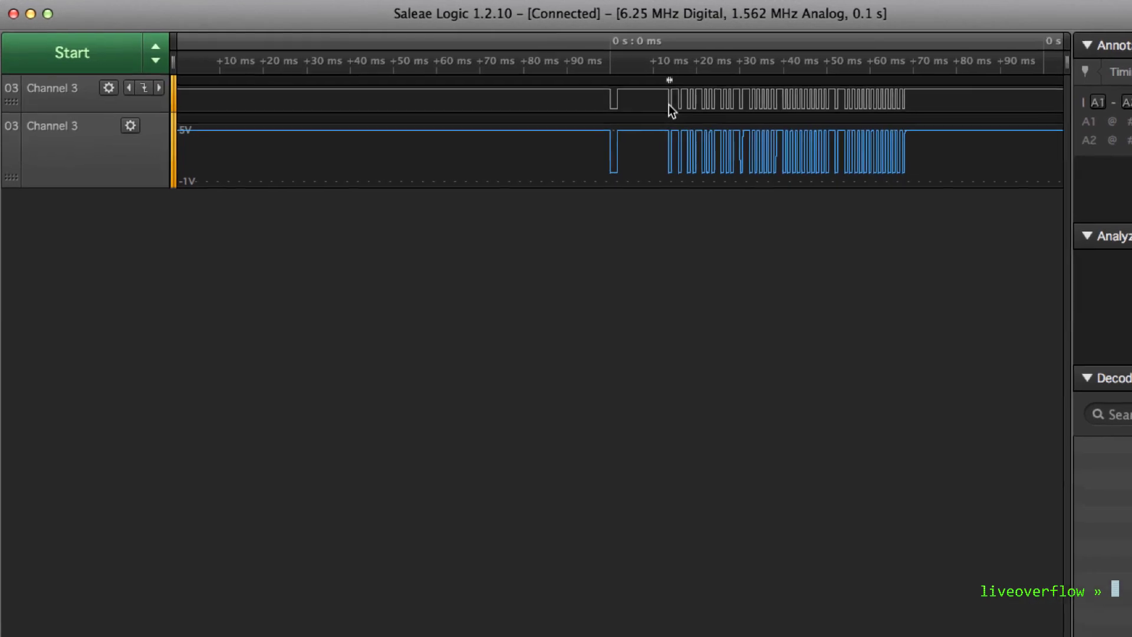
pyautogui.moveTo(667, 127)
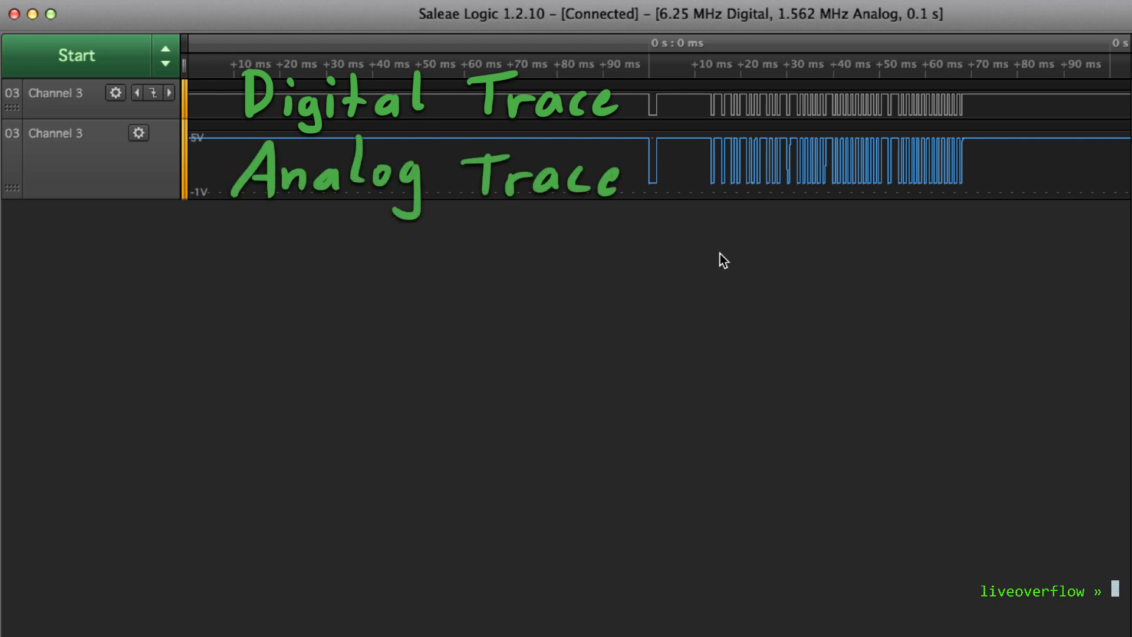
# Set the analog Channel 3 trace height to 8x
pyautogui.scroll(5, 831, 182)
pyautogui.click(138, 133)
pyautogui.click(284, 155)
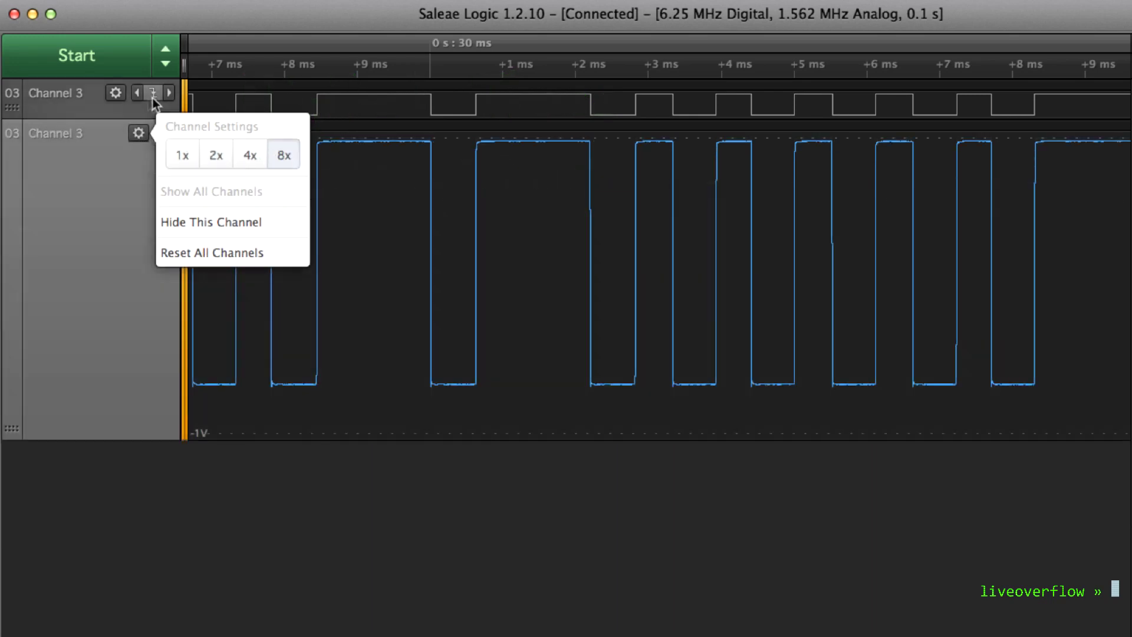
# Zoom into a falling IR pulse edge, then back out to the full 65 ms pulse train
pyautogui.scroll(10, 593, 330)
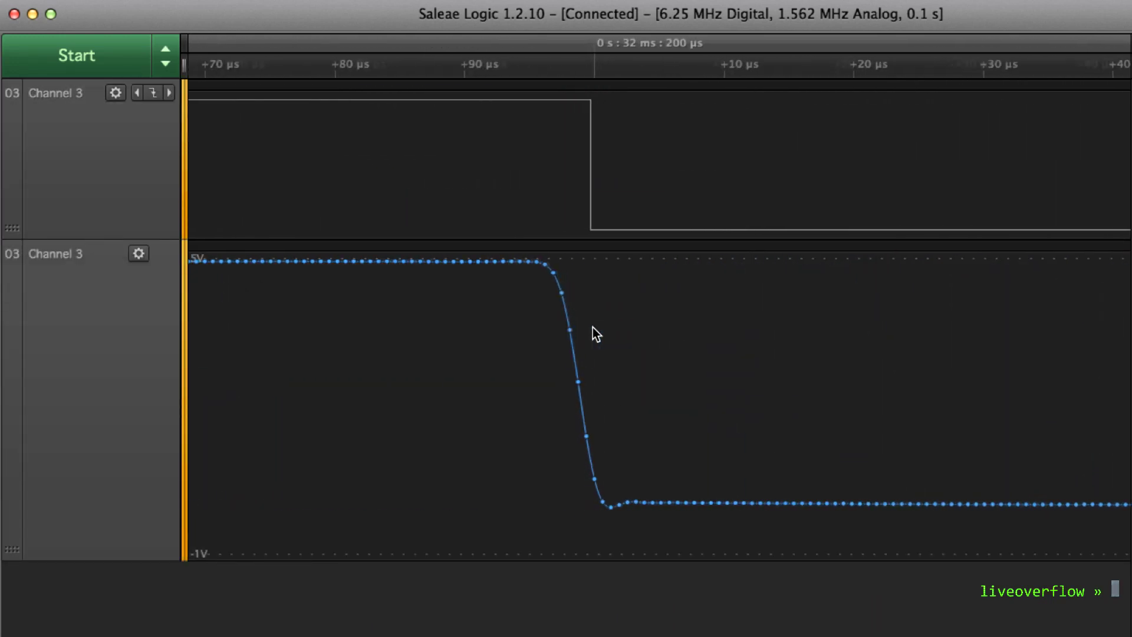
pyautogui.scroll(5, 593, 327)
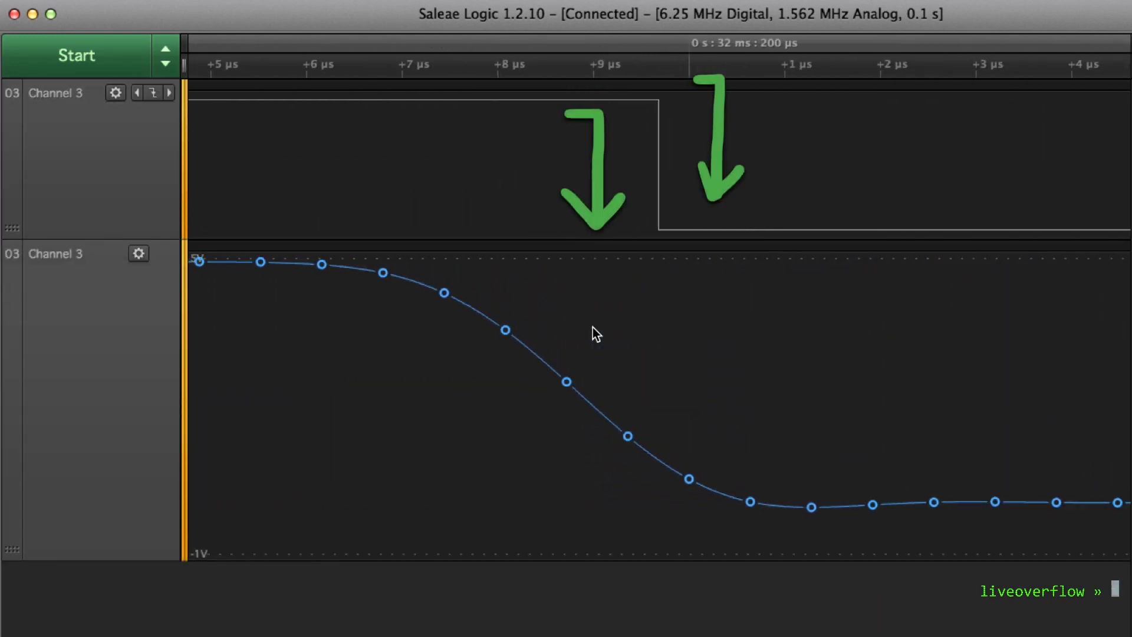
pyautogui.scroll(-2, 593, 328)
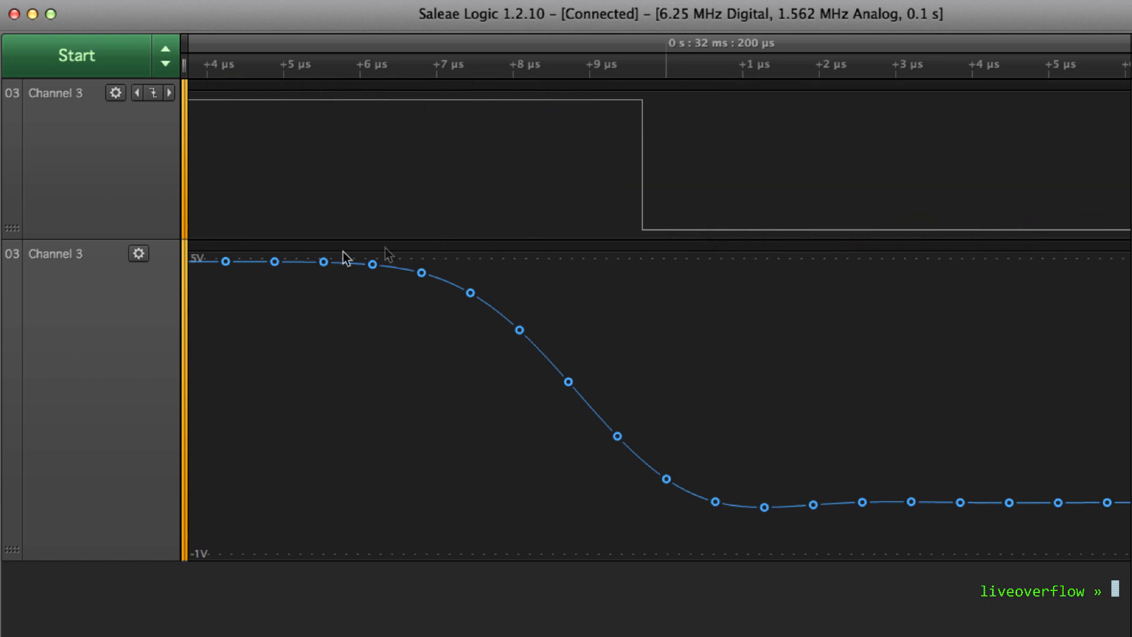
pyautogui.moveTo(267, 265)
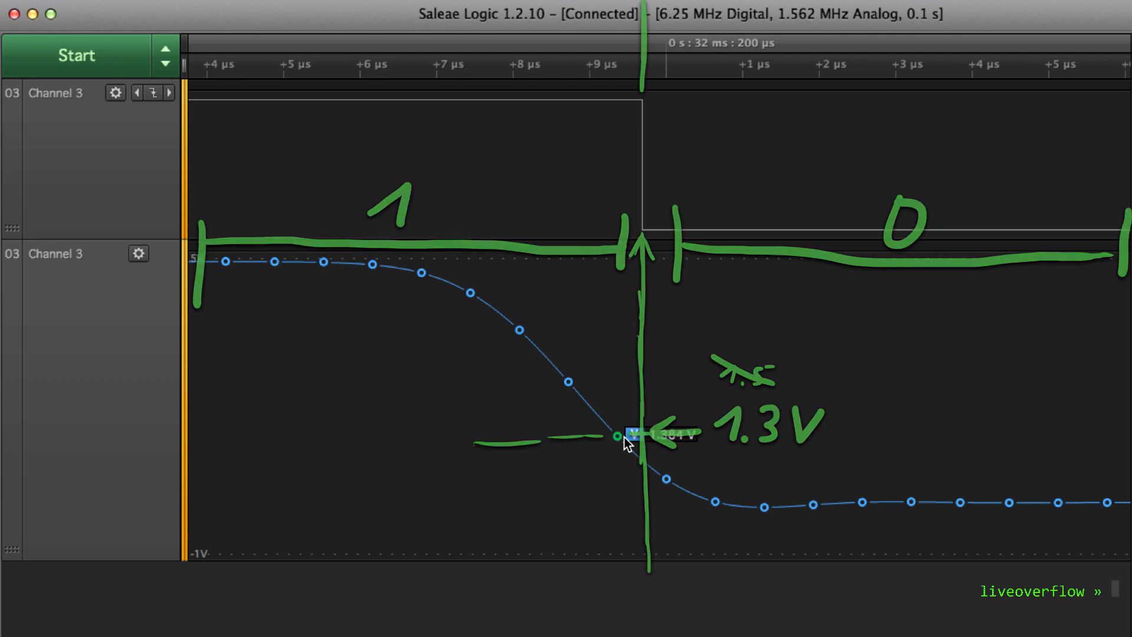
pyautogui.scroll(-4, 763, 381)
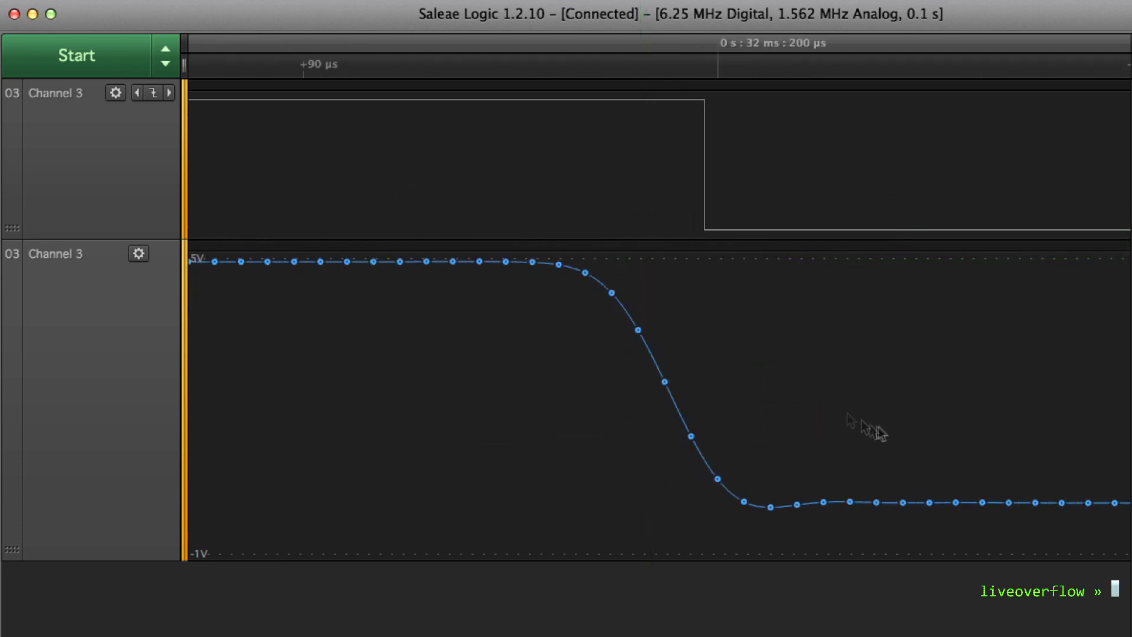
pyautogui.scroll(-5, 1059, 448)
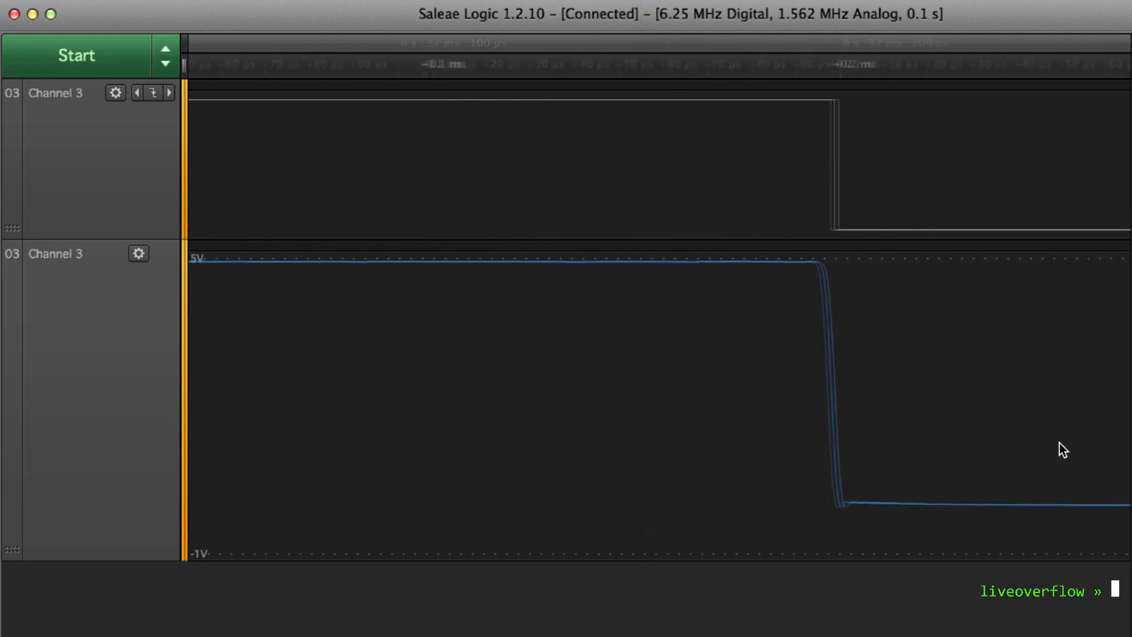
pyautogui.scroll(-6, 695, 504)
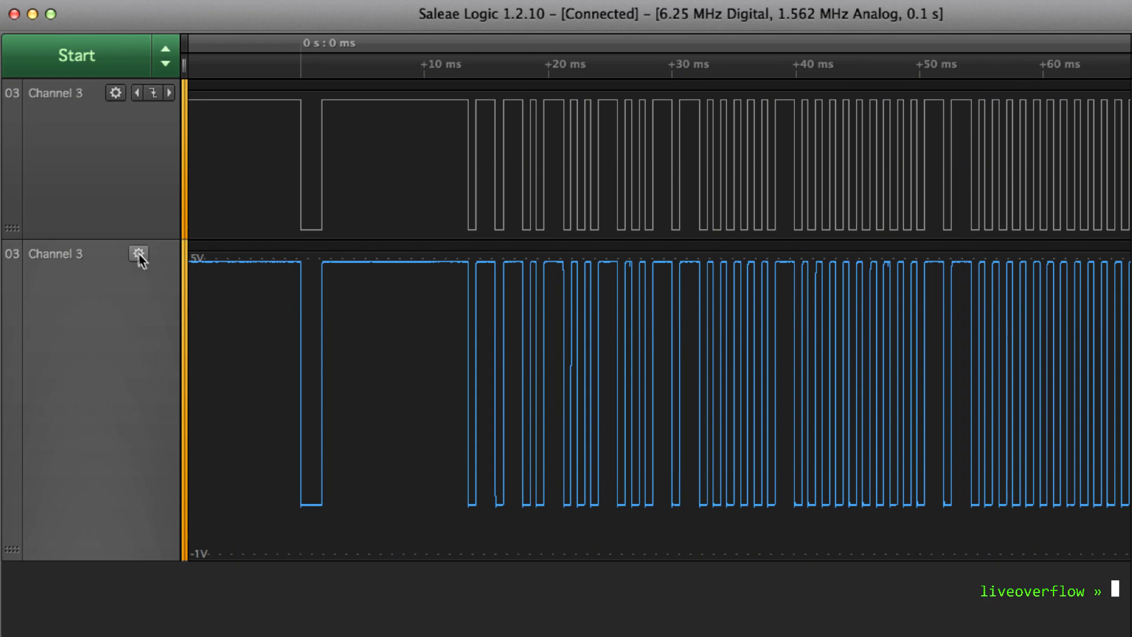
pyautogui.click(139, 254)
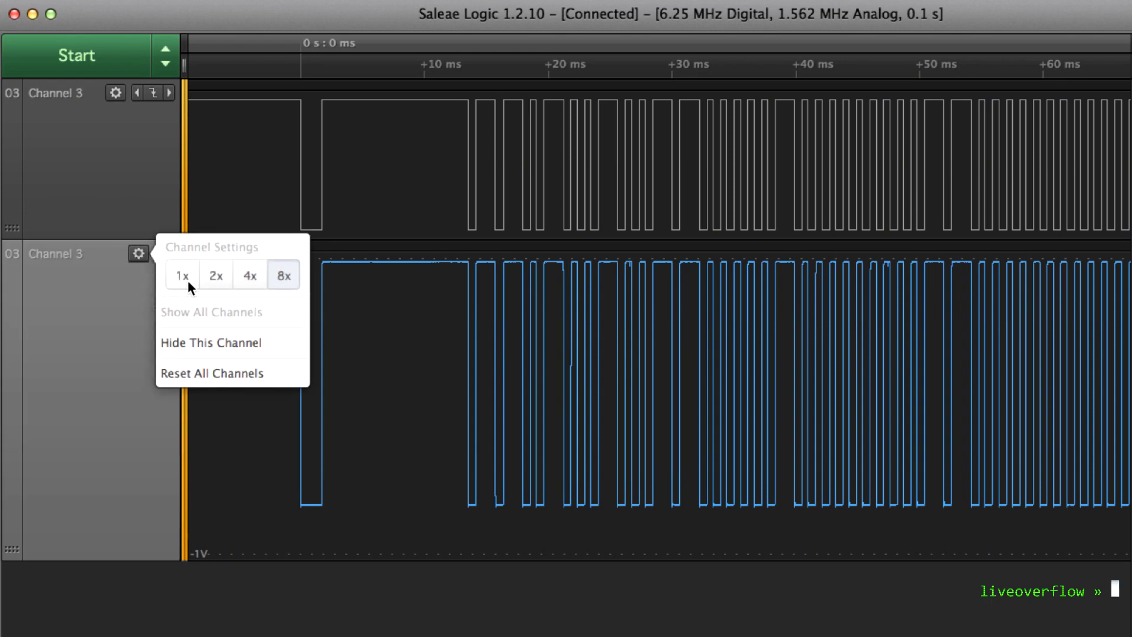
# Return the analog and digital Channel 3 traces to 1x height and zoom to fit the burst
pyautogui.click(189, 282)
pyautogui.click(219, 271)
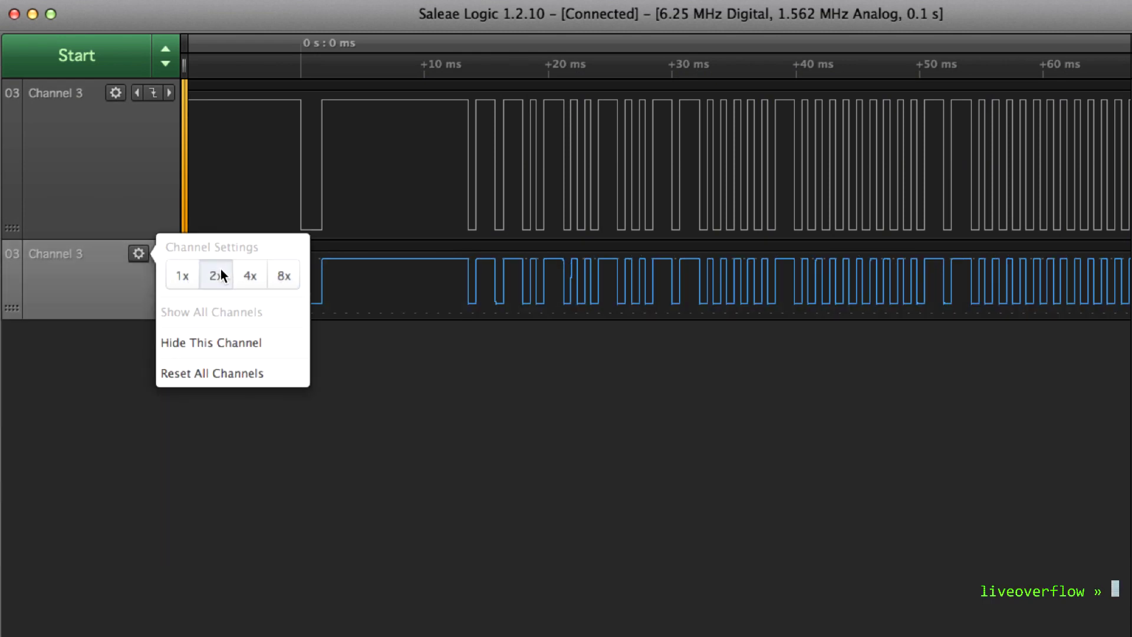
pyautogui.click(116, 93)
pyautogui.click(162, 116)
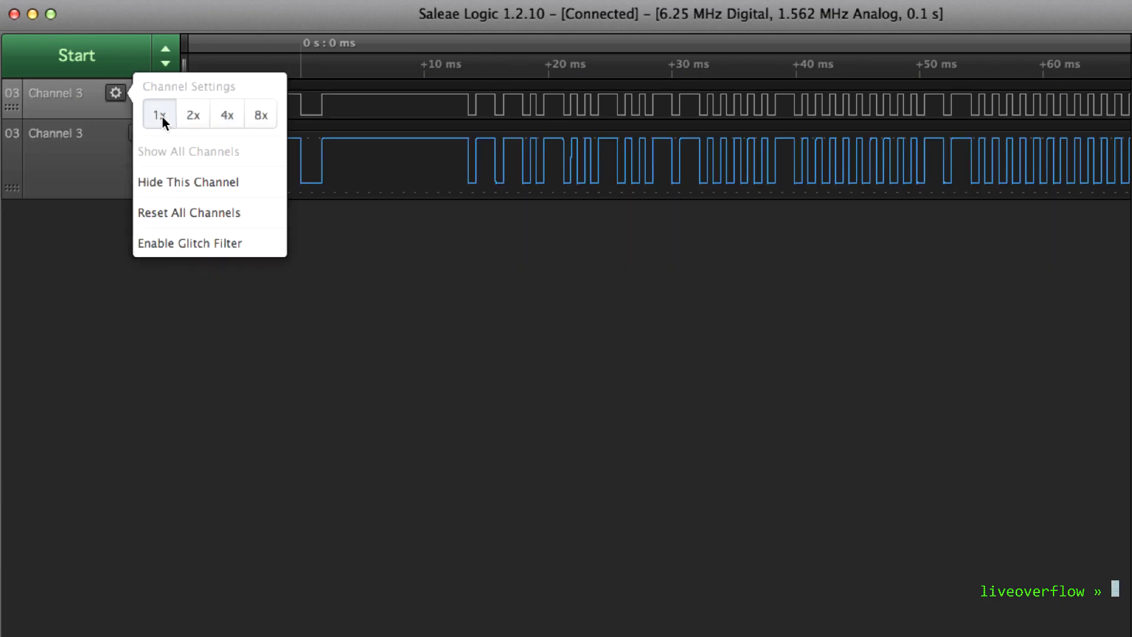
pyautogui.click(550, 254)
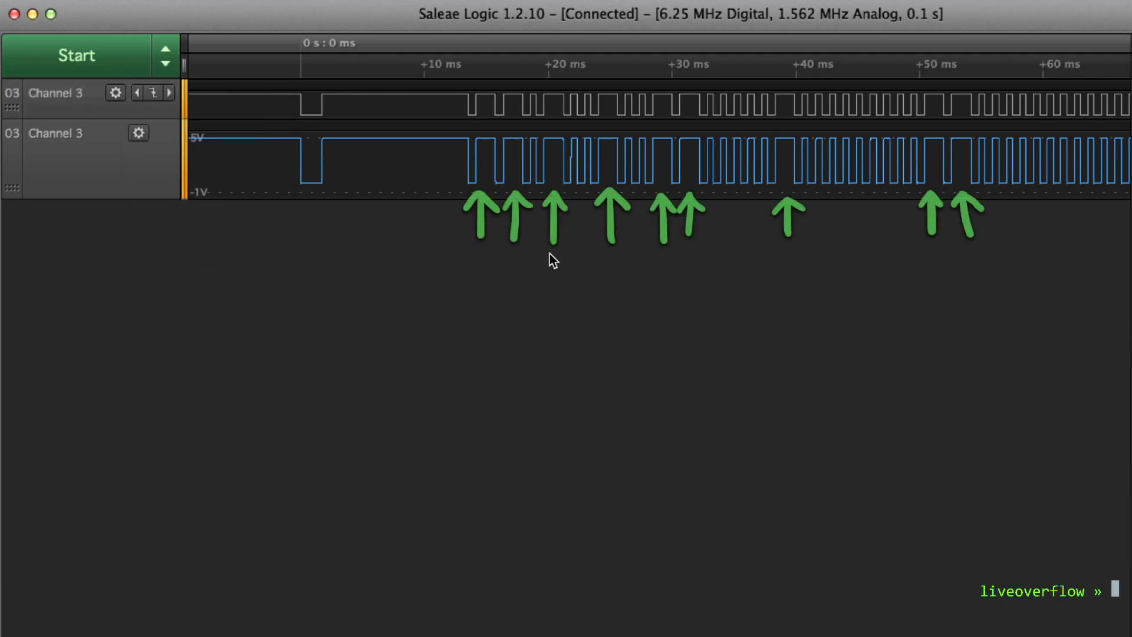
pyautogui.scroll(-4, 697, 161)
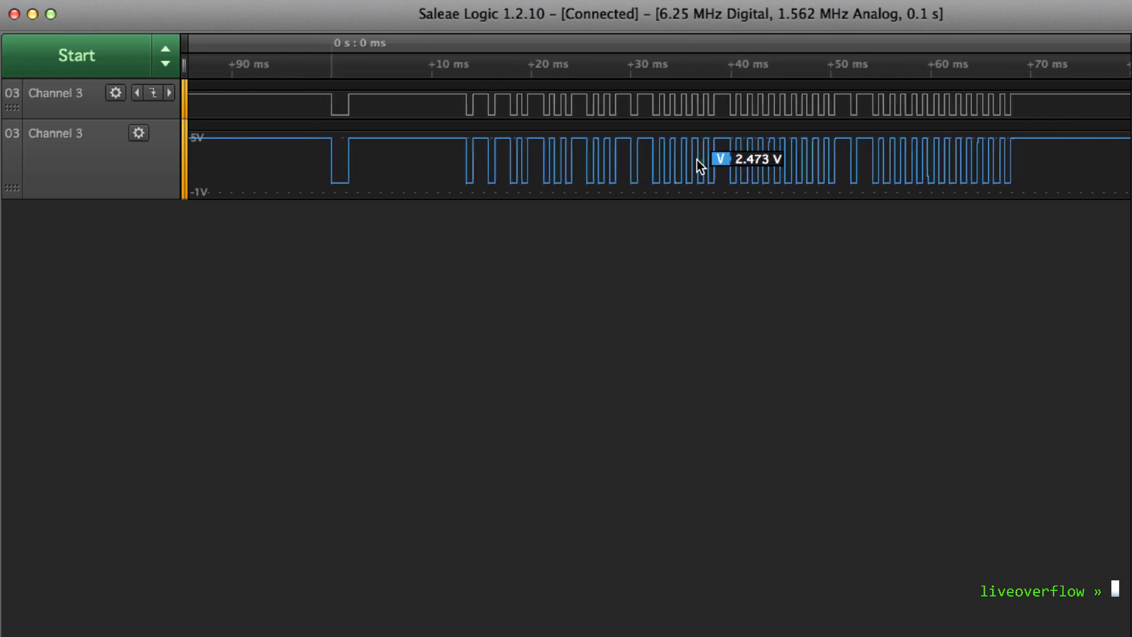
pyautogui.scroll(2, 697, 160)
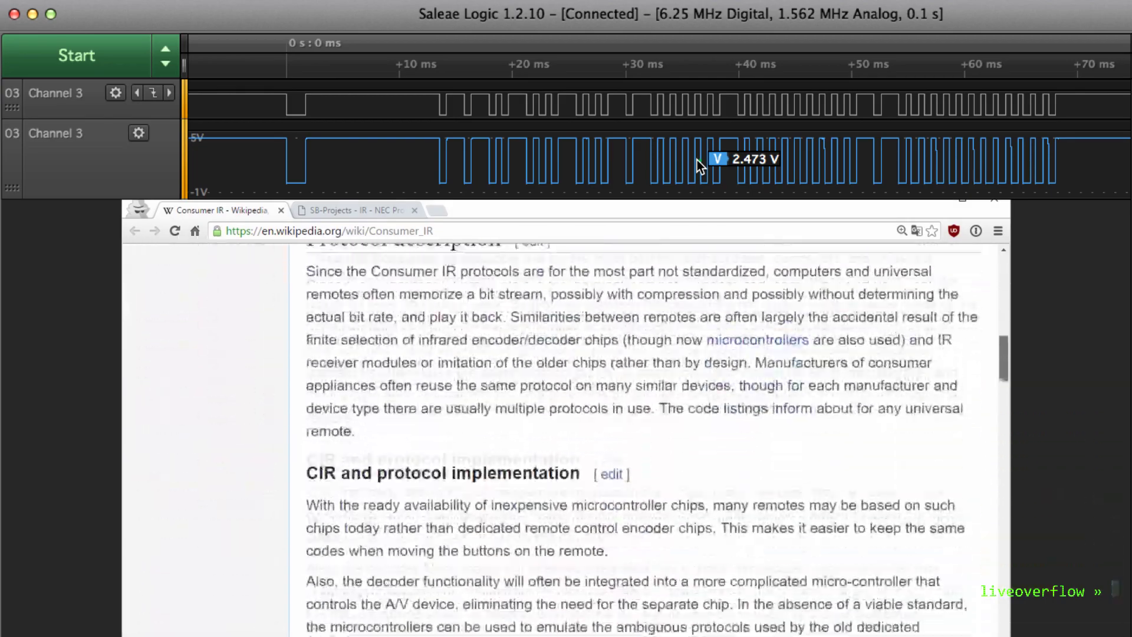
pyautogui.moveTo(647, 101)
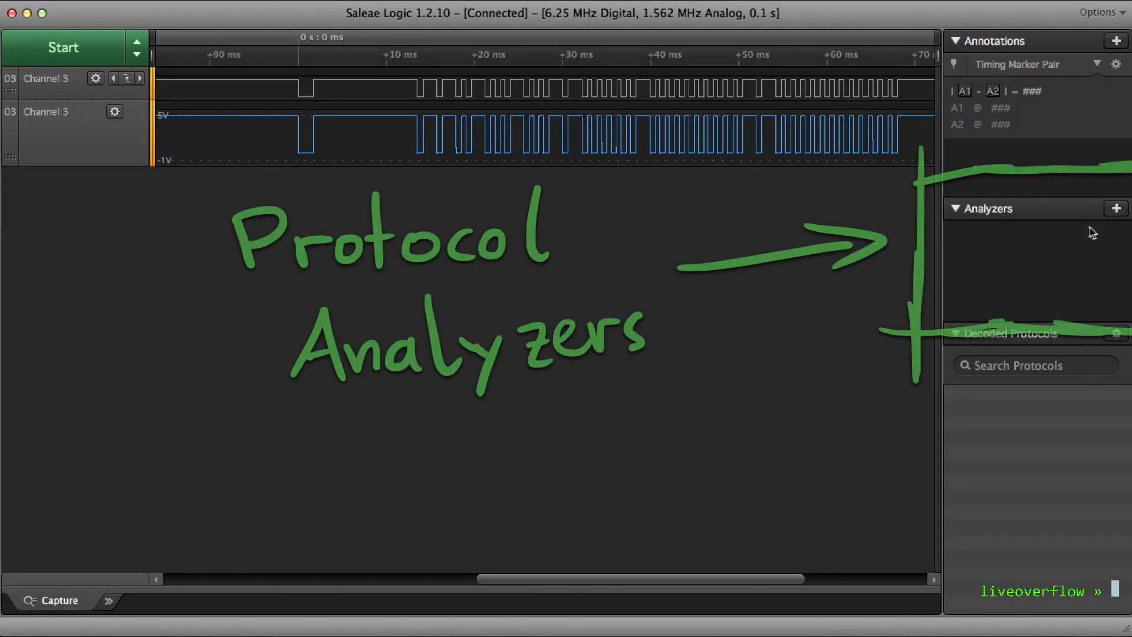
# From the Analyzers + menu, choose Show more analyzers to list every decoder
pyautogui.click(1116, 209)
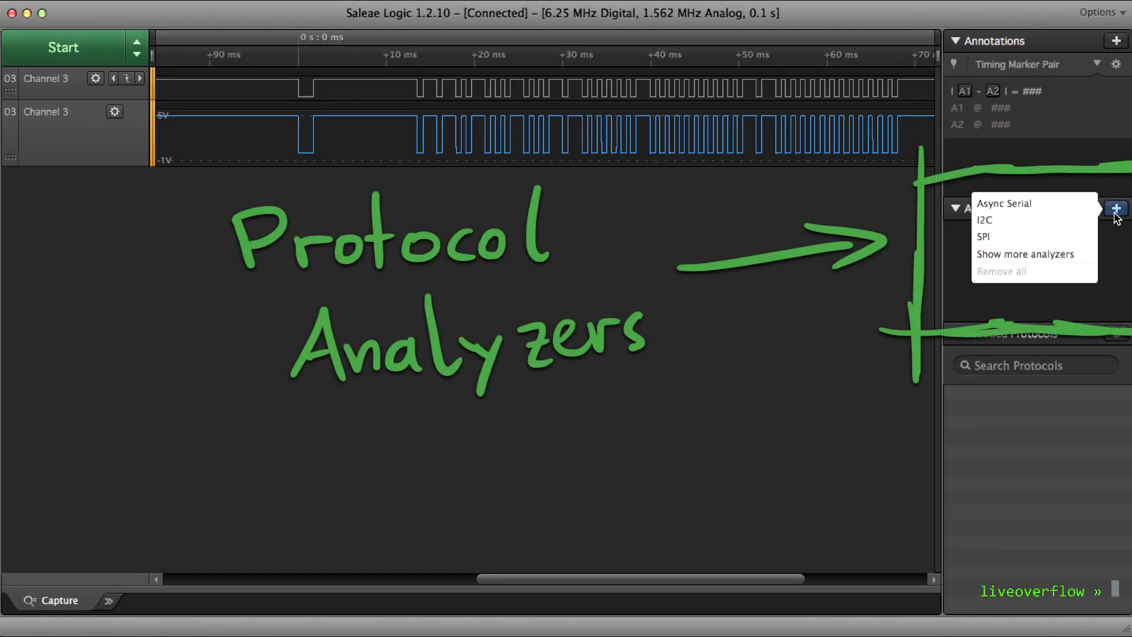
pyautogui.click(1082, 255)
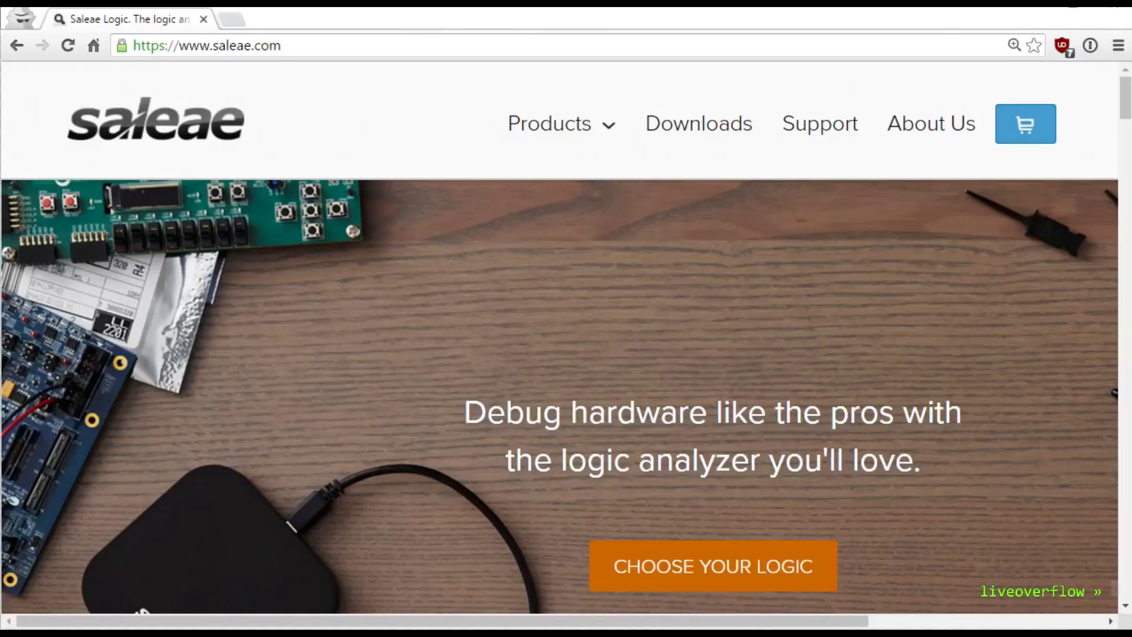
# Browse via the SDKs, Automation & Betas support page to the Protocol Analyzer SDK article
pyautogui.click(746, 132)
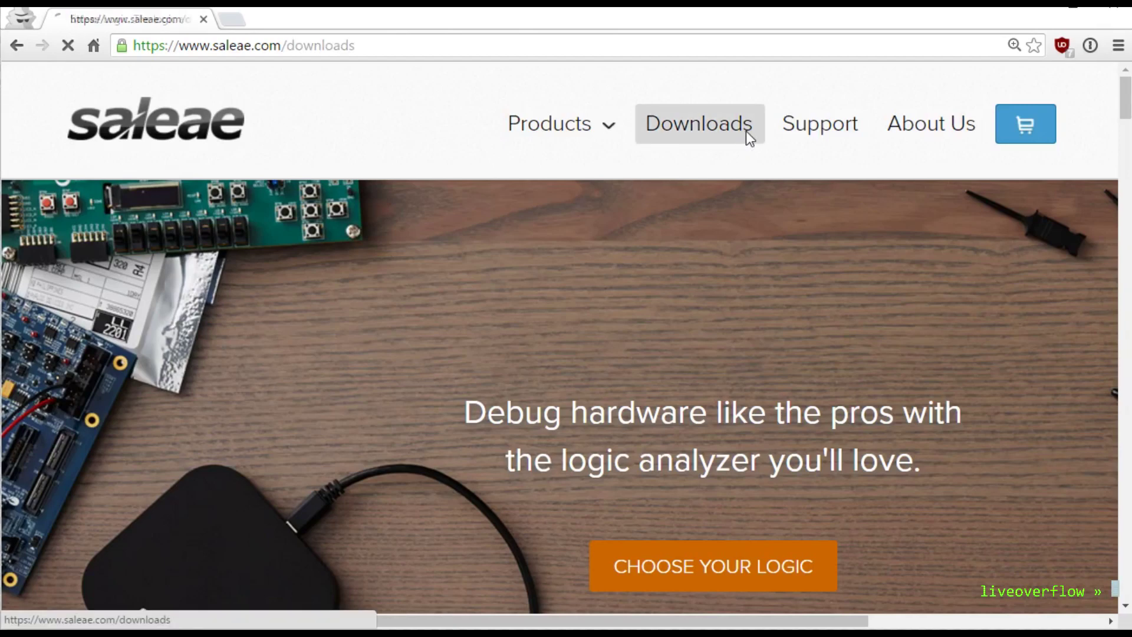
pyautogui.scroll(-5, 802, 210)
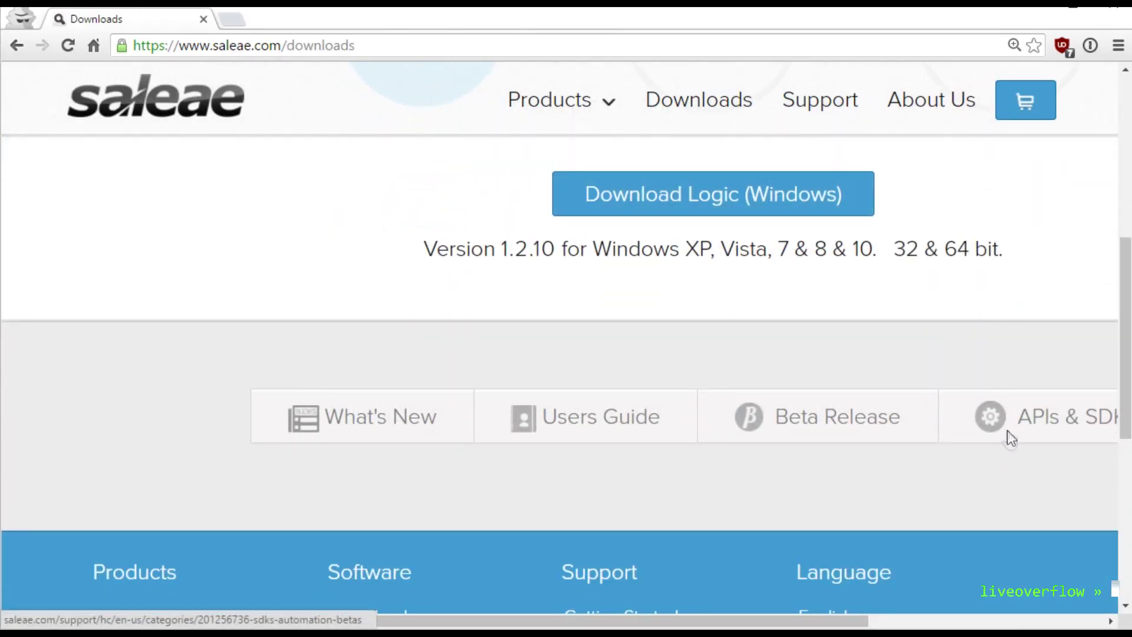
pyautogui.click(1008, 432)
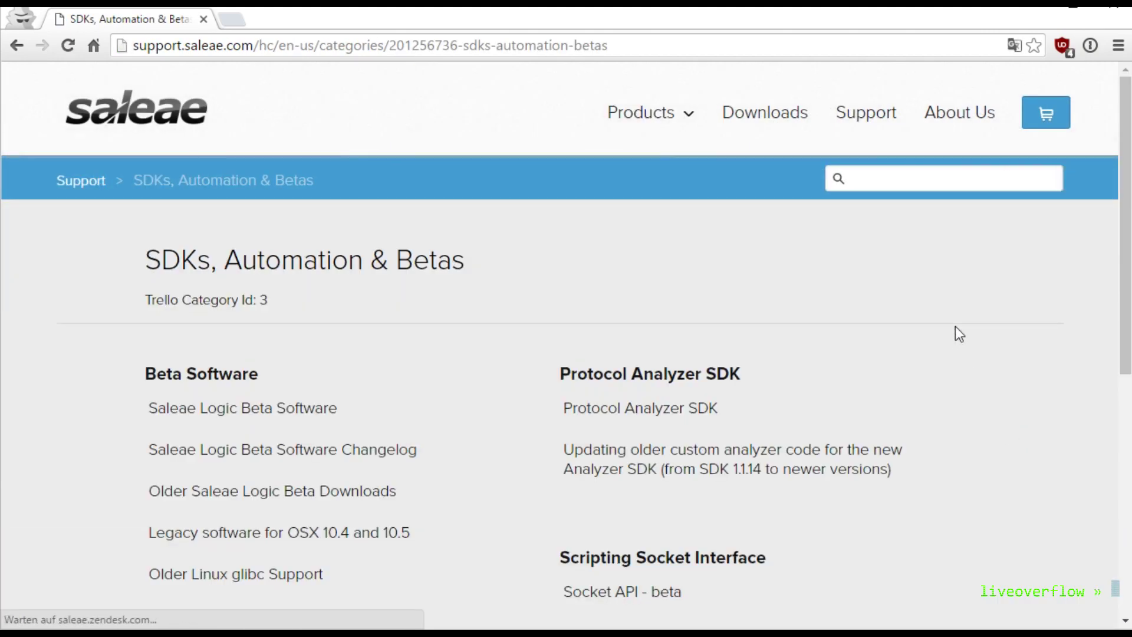
pyautogui.scroll(-3, 955, 334)
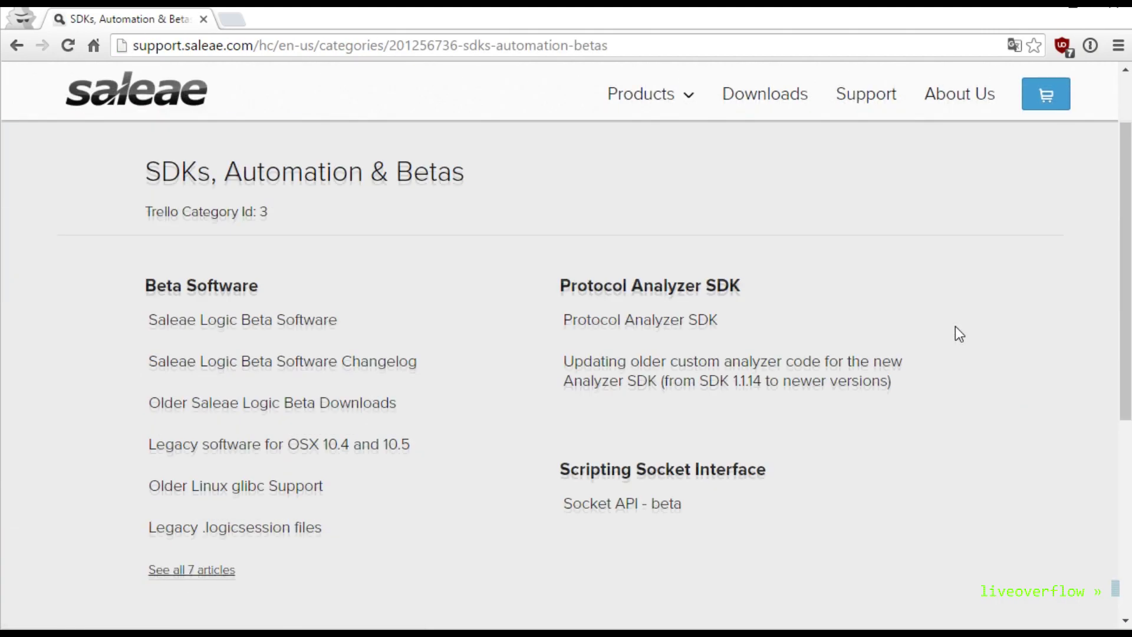
pyautogui.click(698, 291)
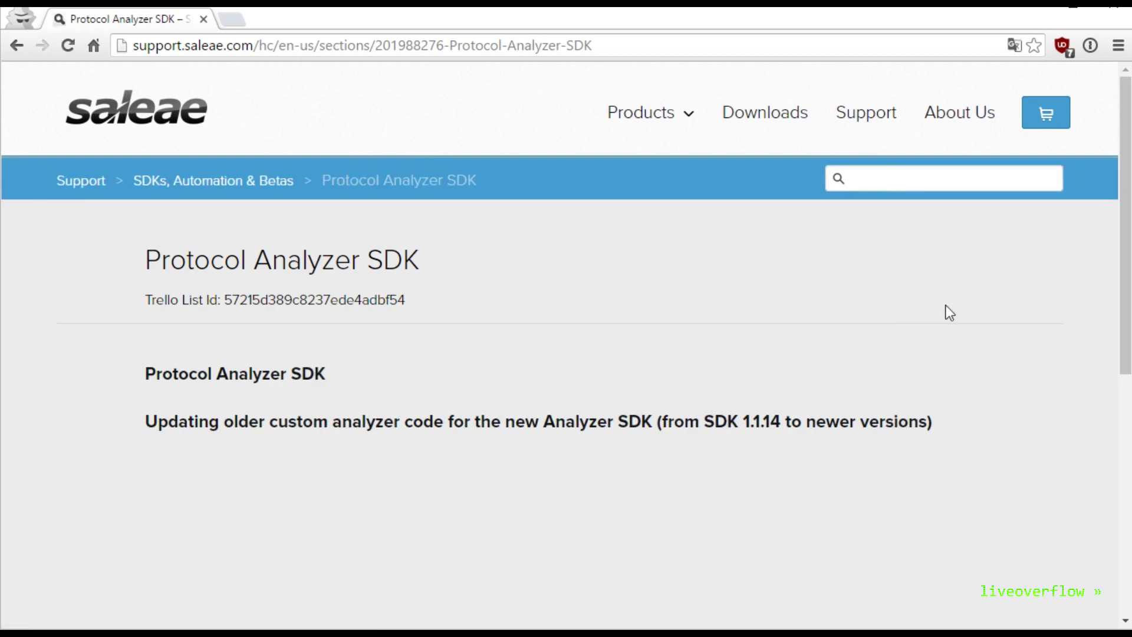
pyautogui.scroll(-3, 949, 312)
pyautogui.click(274, 285)
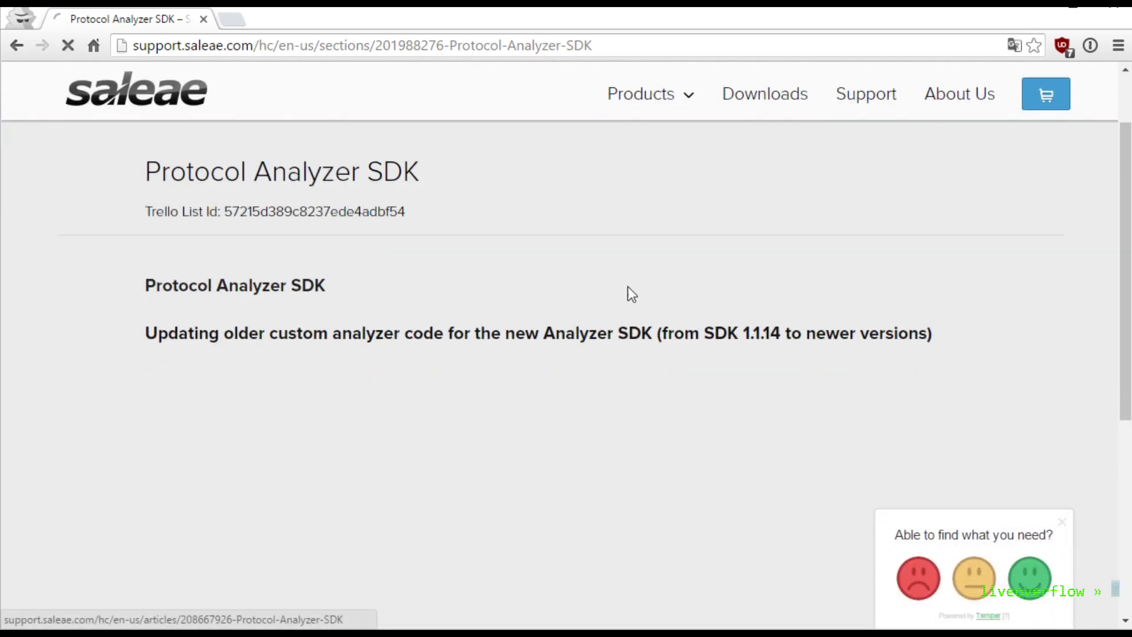
pyautogui.scroll(-3, 809, 285)
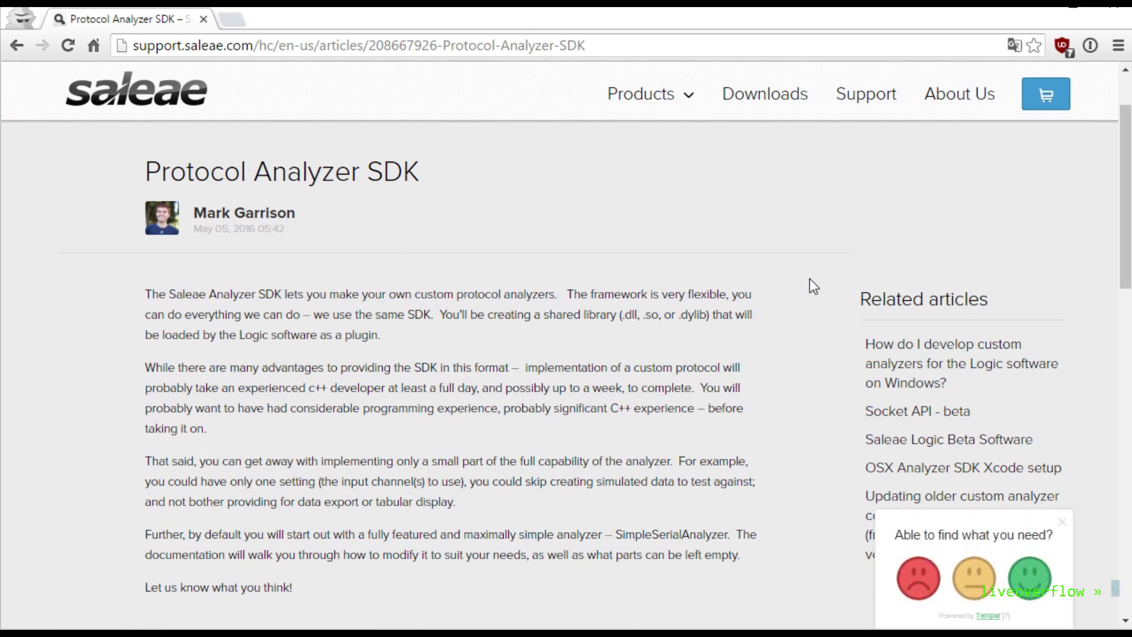
# On the Saleae downloads page, show the Mac and then the Linux download of Logic
pyautogui.click(755, 96)
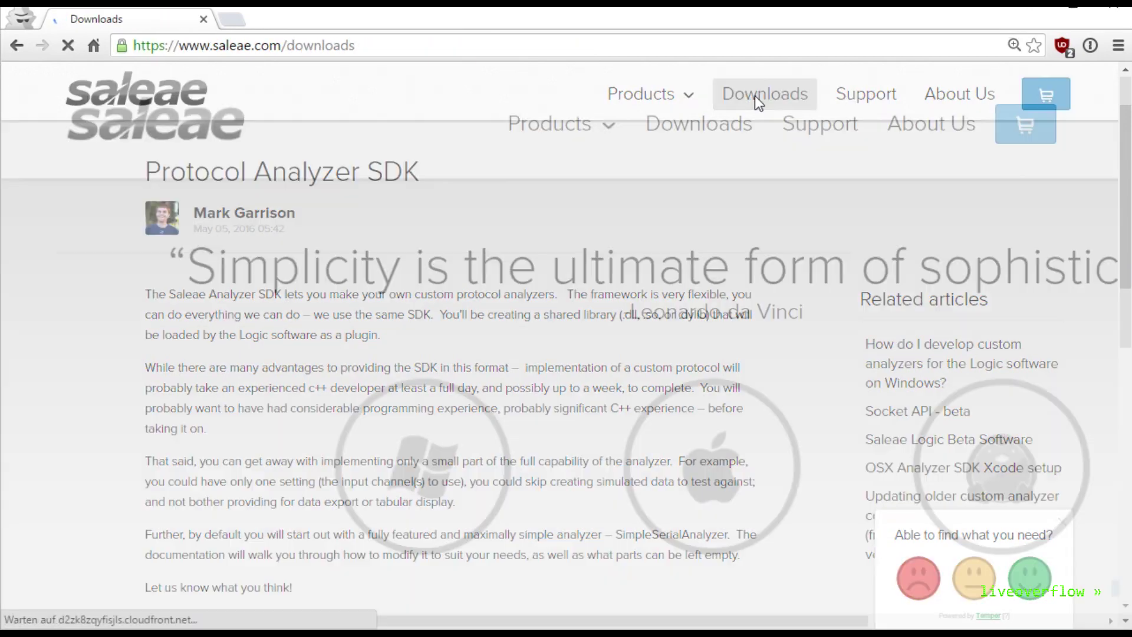
pyautogui.scroll(-3, 814, 401)
pyautogui.scroll(2, 815, 400)
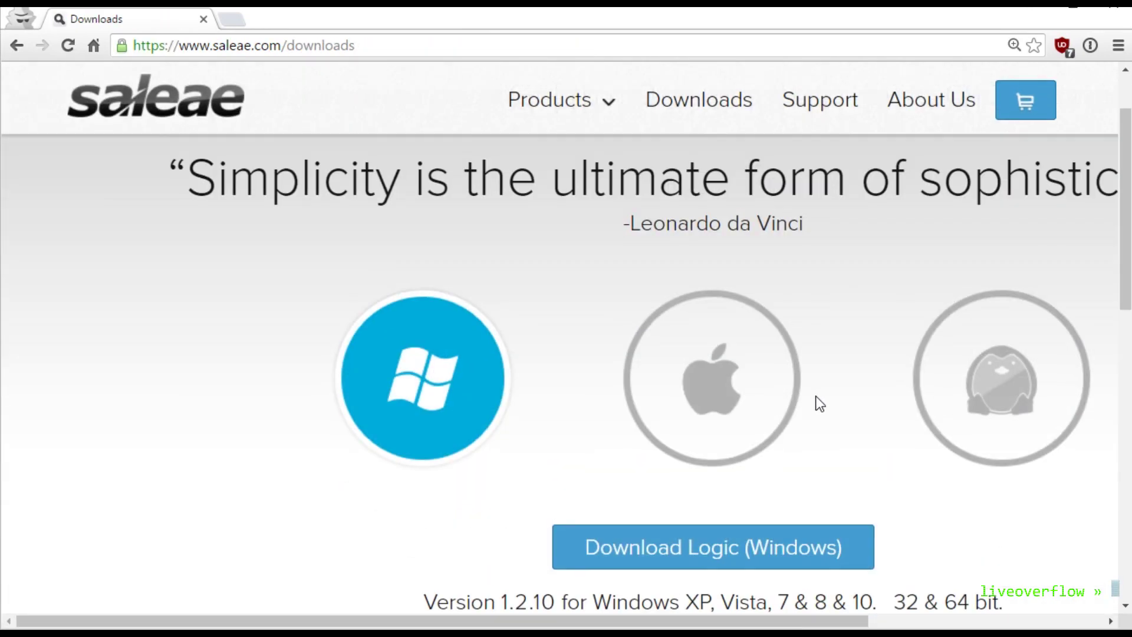
pyautogui.click(707, 406)
pyautogui.click(989, 405)
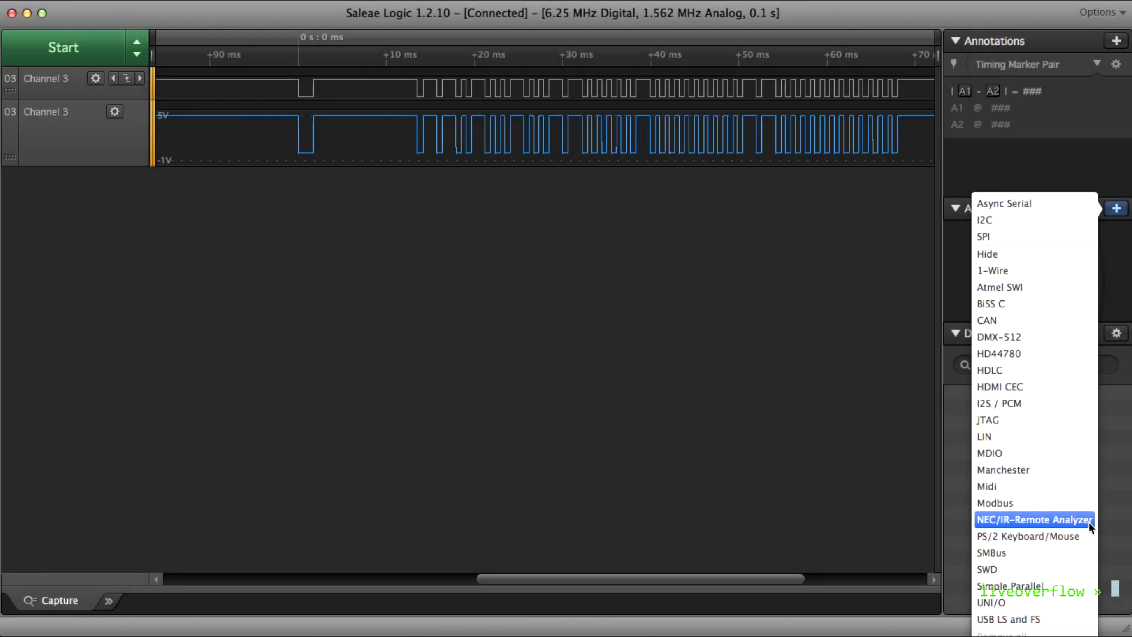
# Add the NEC/IR-Remote Analyzer with 550 µs pulse width and Single Bits display level
pyautogui.click(1089, 521)
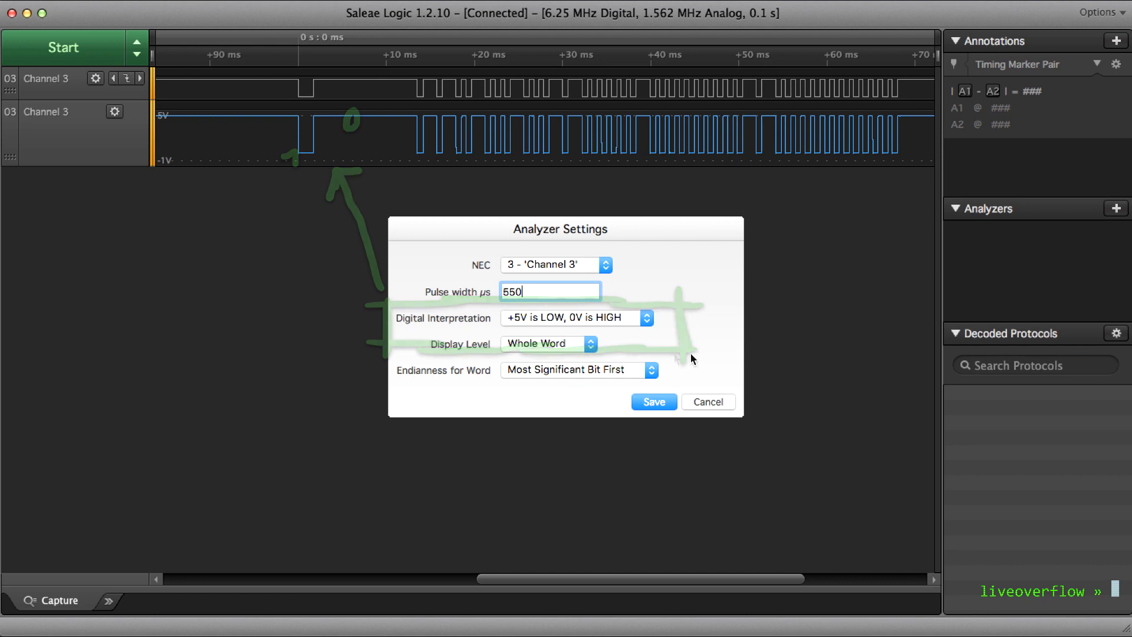
pyautogui.click(569, 344)
pyautogui.click(571, 361)
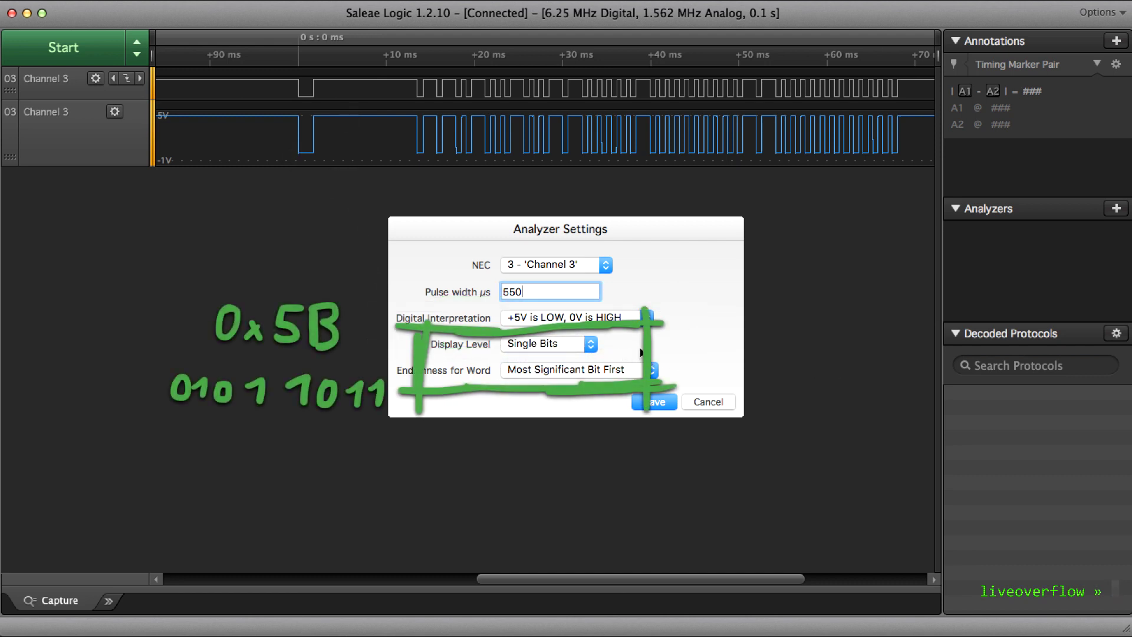
pyautogui.click(663, 401)
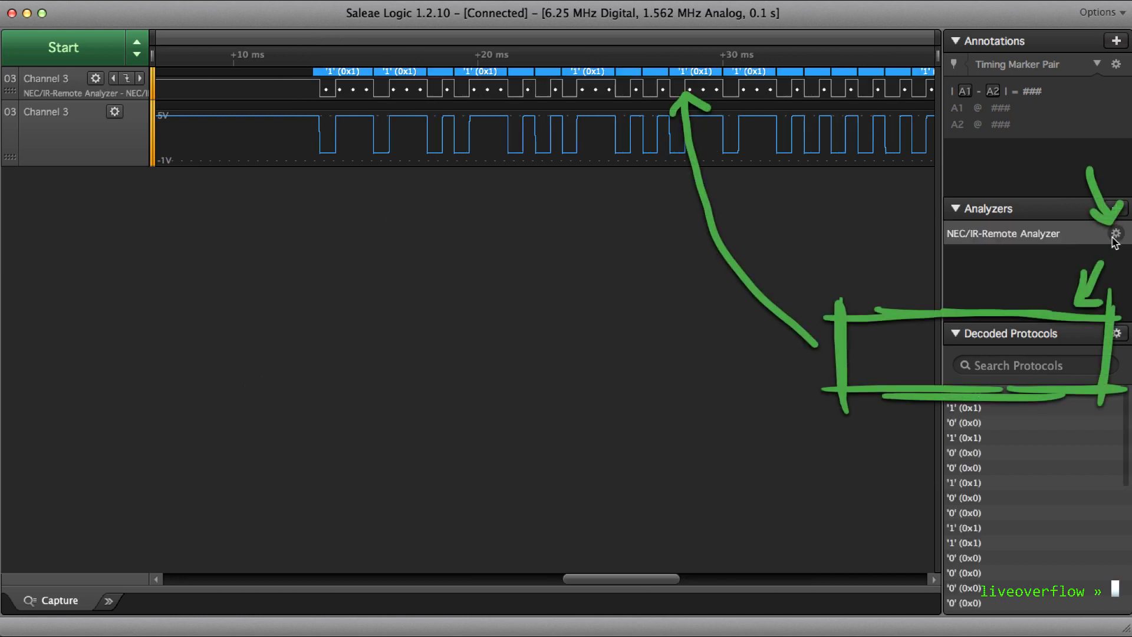
# Switch the IR analyzer's display radix to Hex
pyautogui.click(1116, 234)
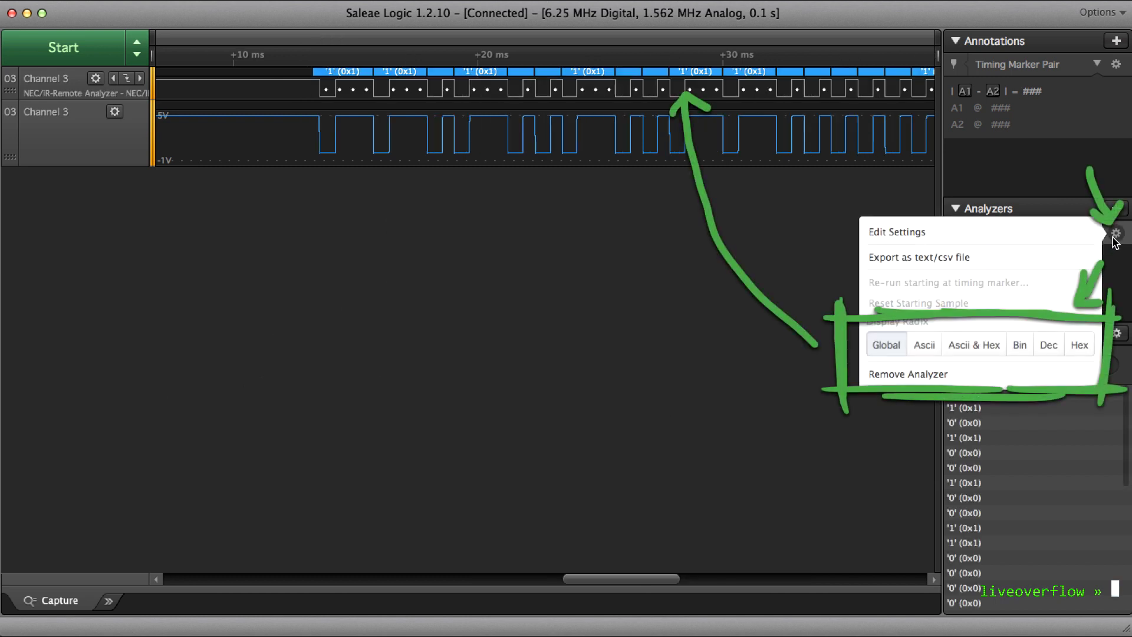
pyautogui.click(1080, 344)
pyautogui.click(741, 235)
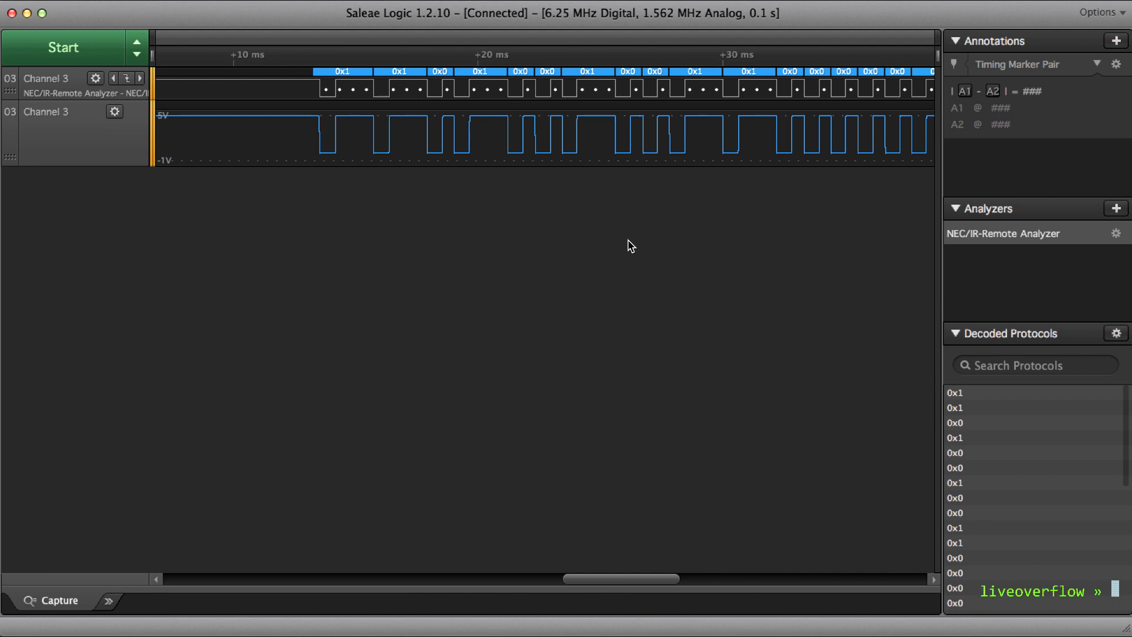
# Zoom around the waveform to inspect the hex-labelled decoded bits
pyautogui.hscroll(5, 628, 165)
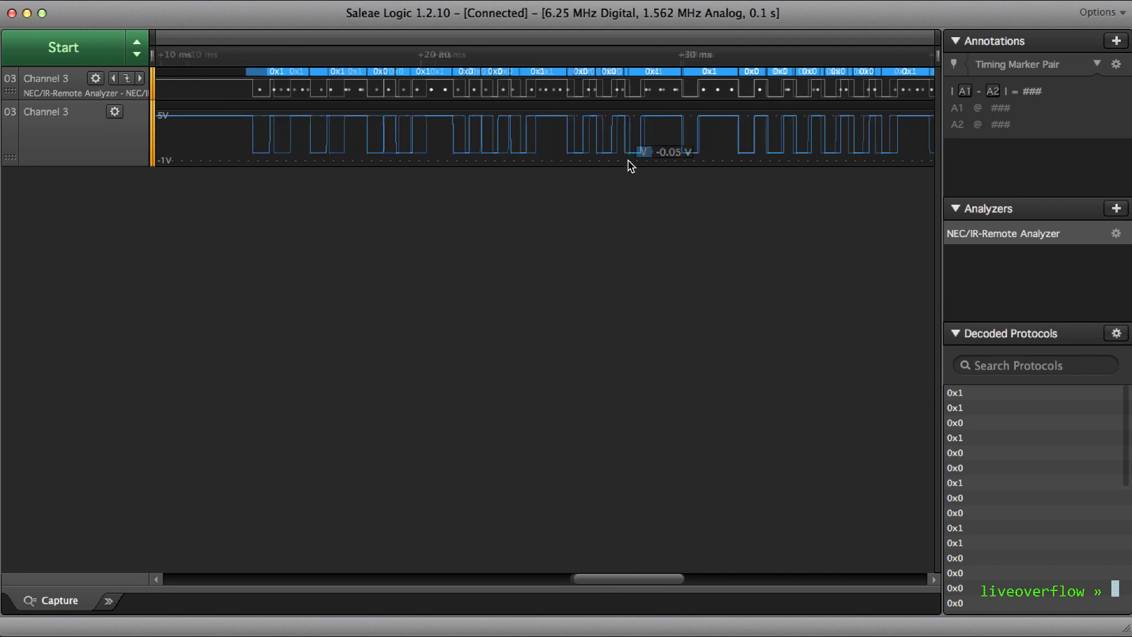
pyautogui.scroll(2, 630, 166)
pyautogui.scroll(-3, 629, 165)
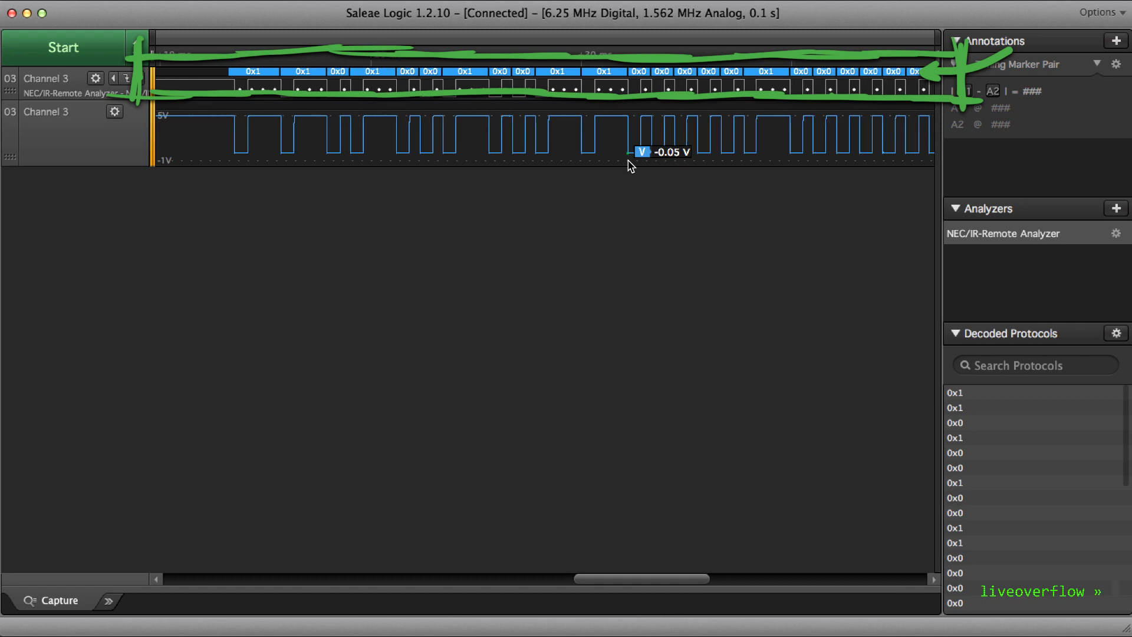
pyautogui.scroll(-2, 630, 165)
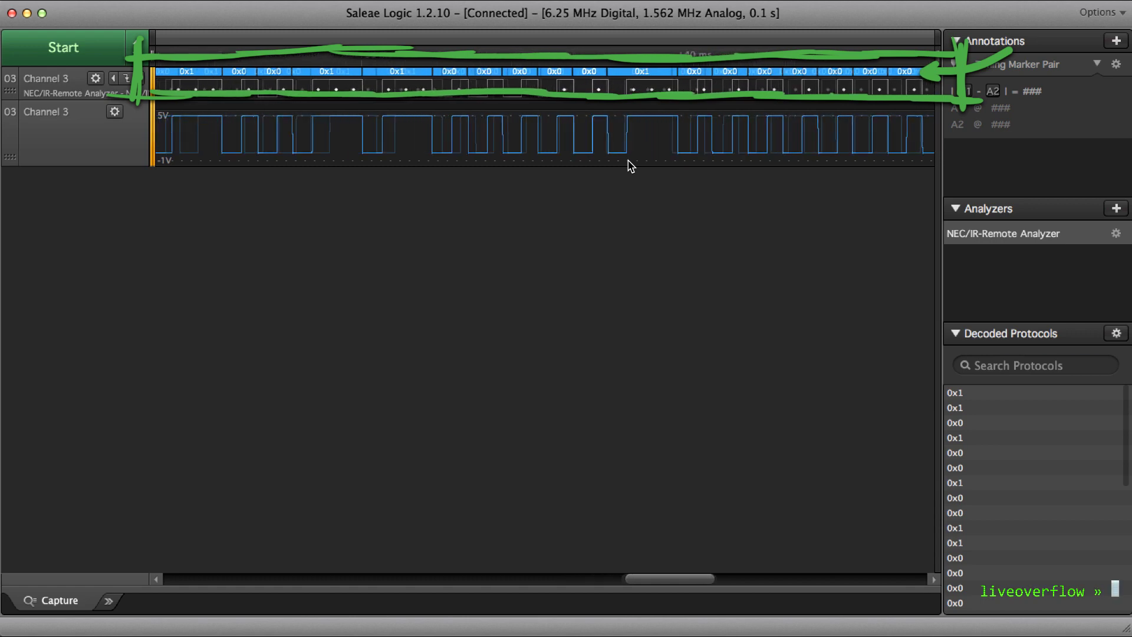
pyautogui.scroll(4, 630, 165)
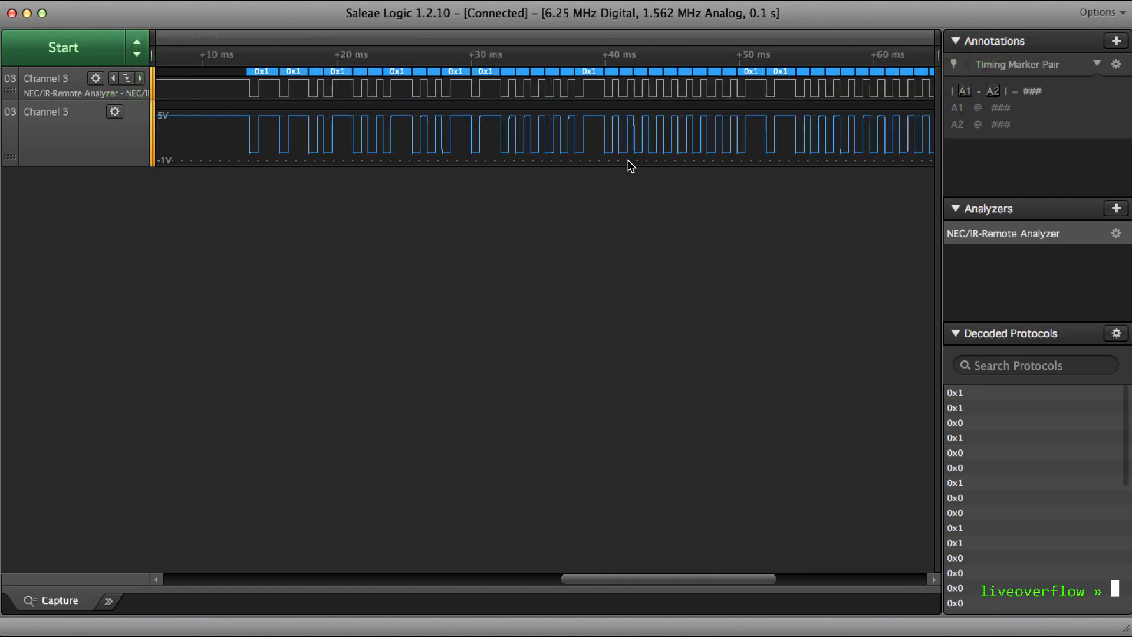
pyautogui.scroll(-3, 631, 165)
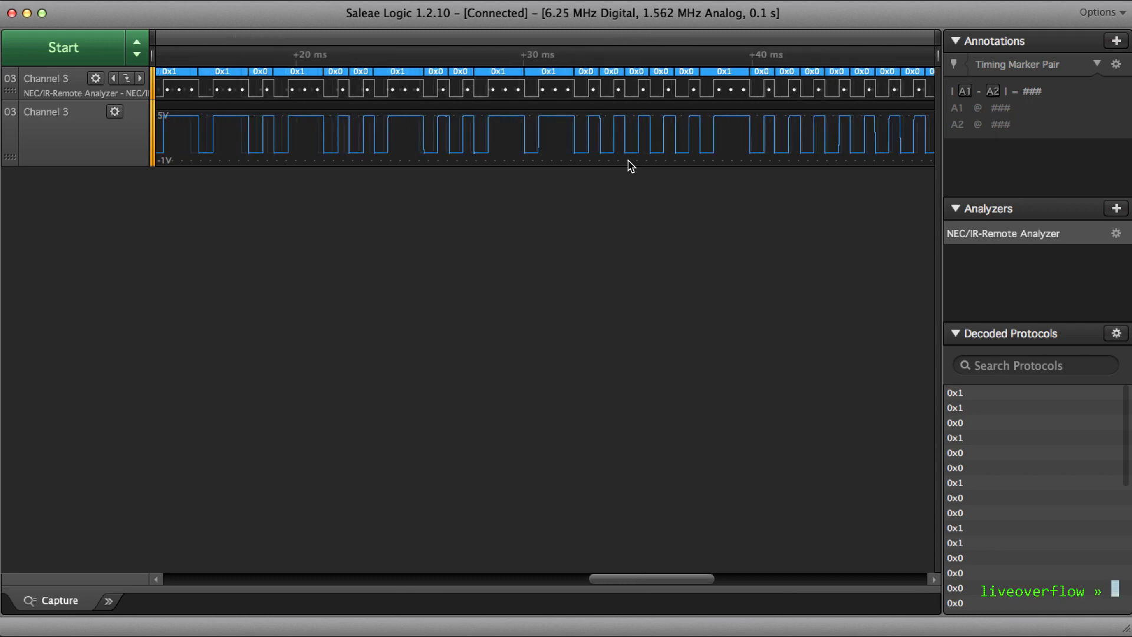
pyautogui.scroll(2, 630, 165)
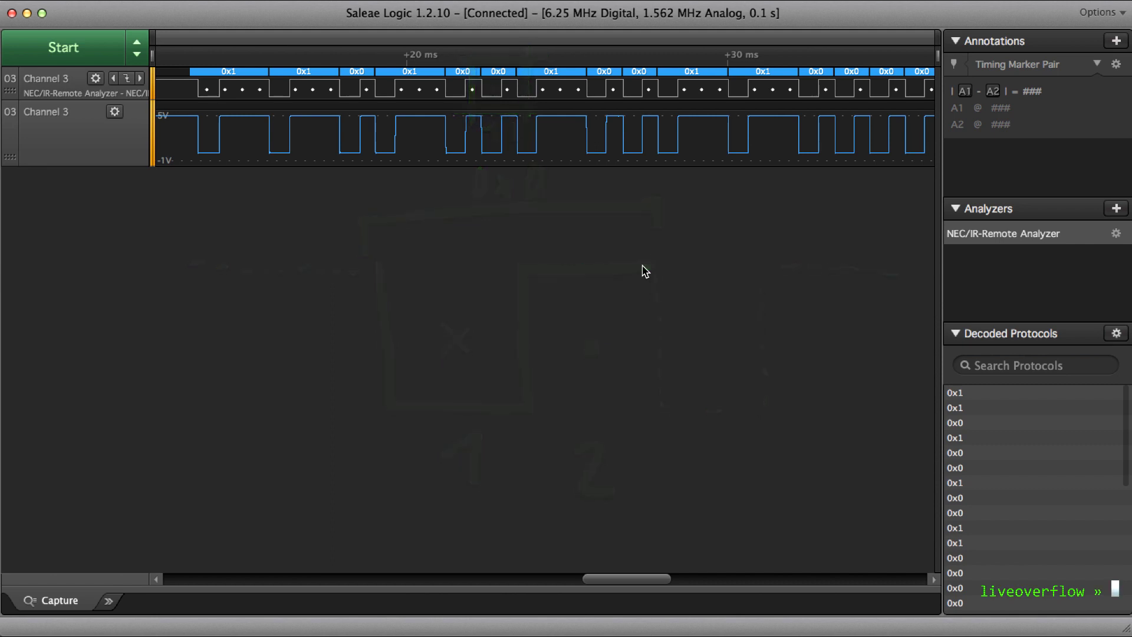
pyautogui.click(1116, 233)
# Re-decode the IR burst at 550 µs pulse width with Whole Word display, giving 0x000000D260803000
pyautogui.click(1039, 238)
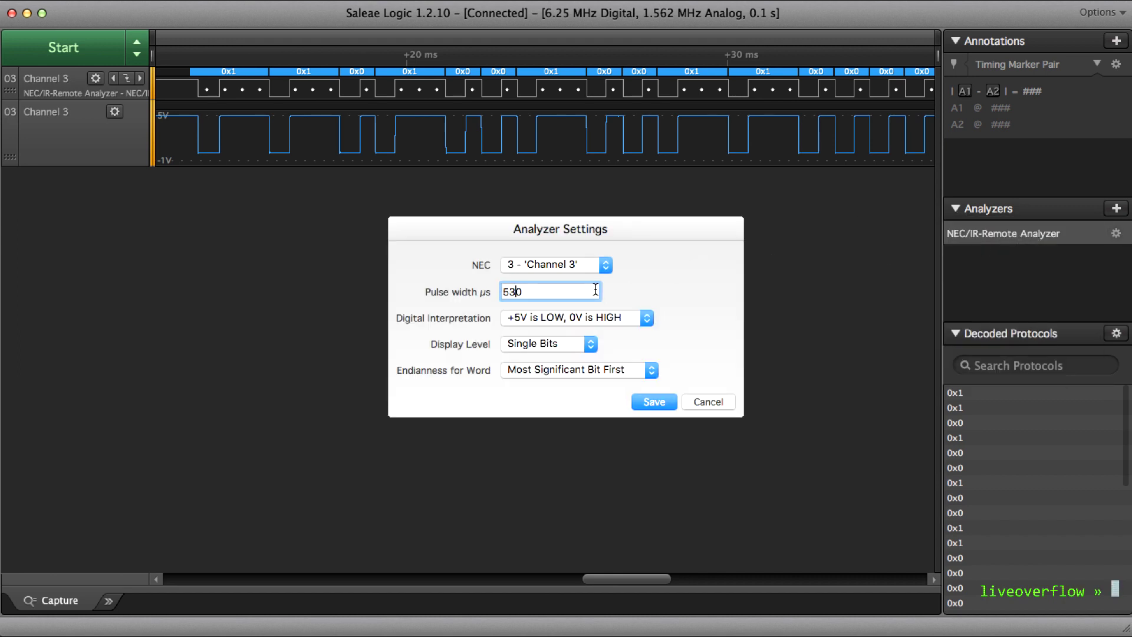
pyautogui.click(653, 401)
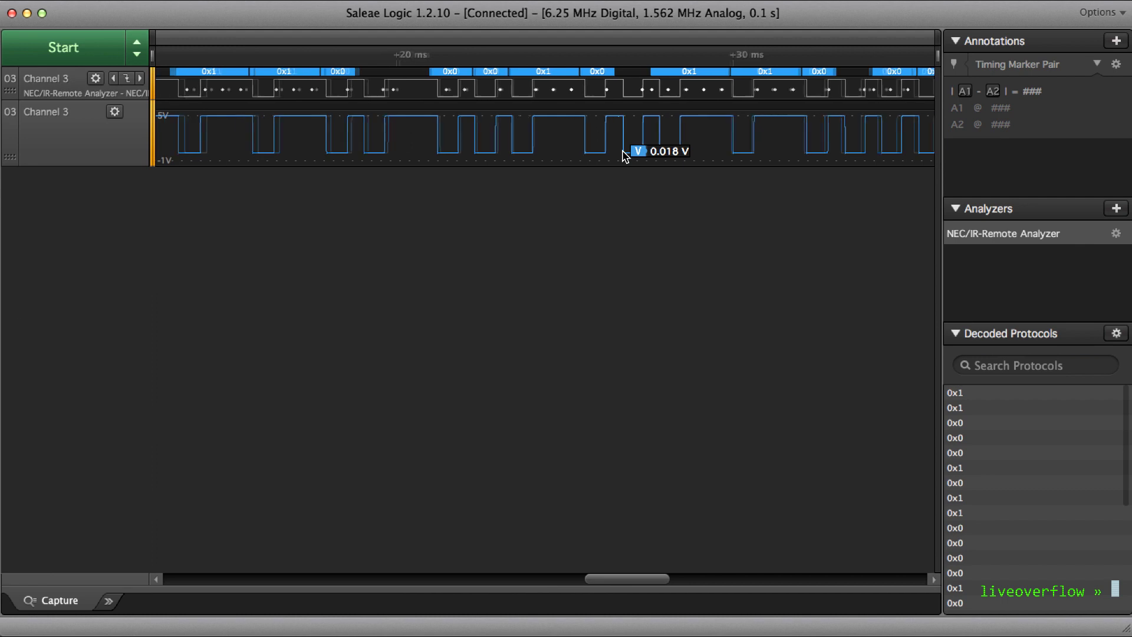
pyautogui.scroll(-1, 625, 154)
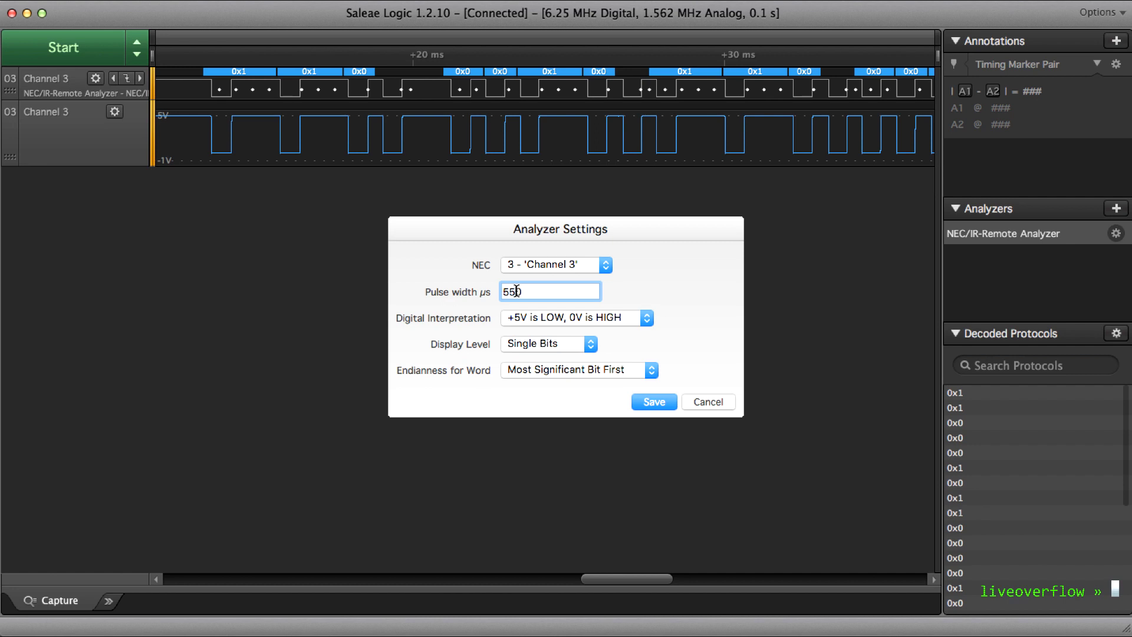
pyautogui.click(540, 342)
pyautogui.click(536, 328)
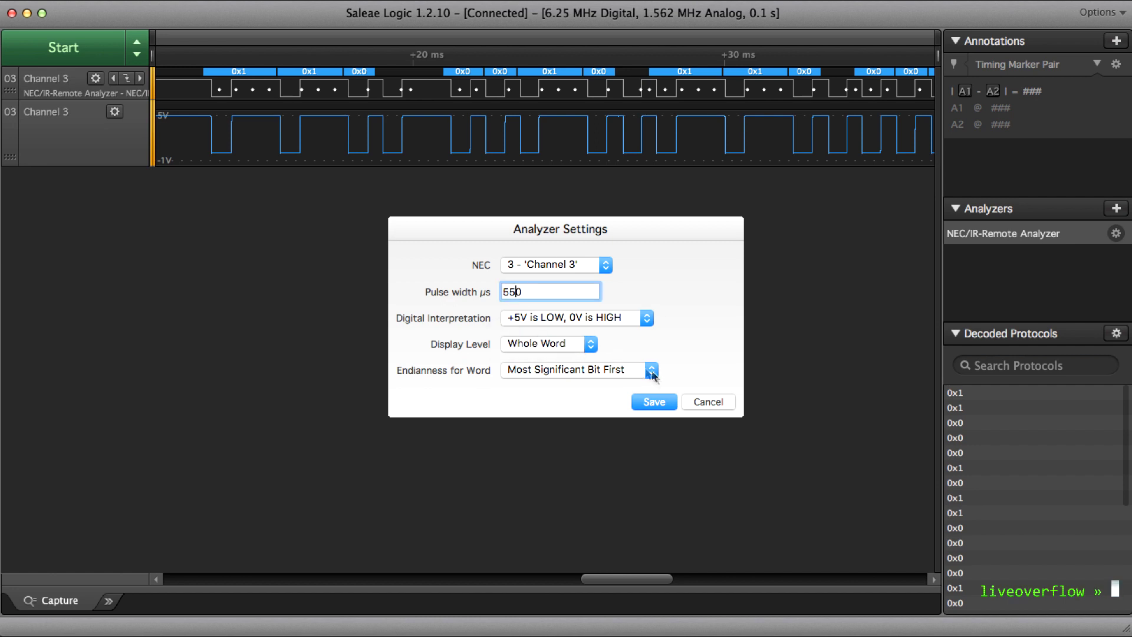
pyautogui.click(666, 402)
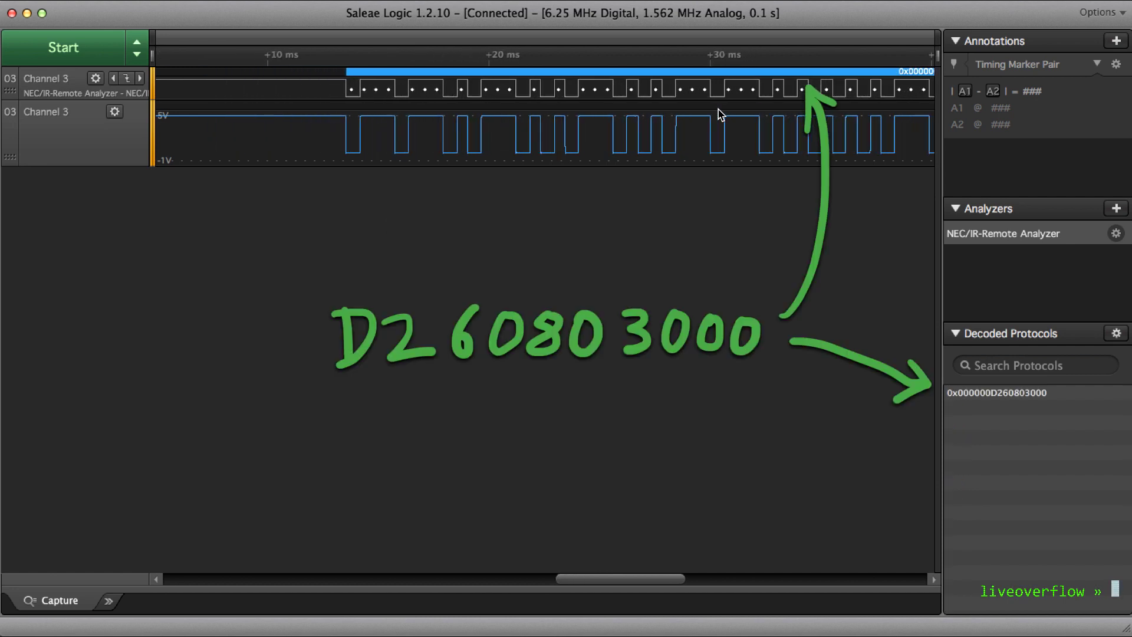
pyautogui.scroll(-5, 718, 114)
pyautogui.scroll(3, 718, 114)
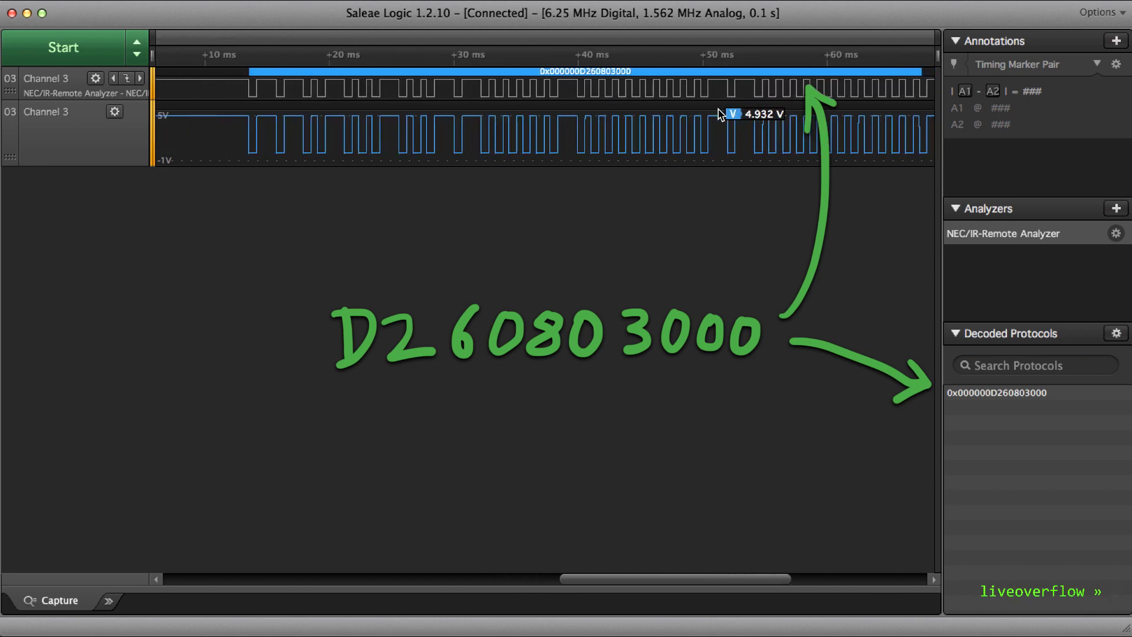
pyautogui.hscroll(2, 718, 114)
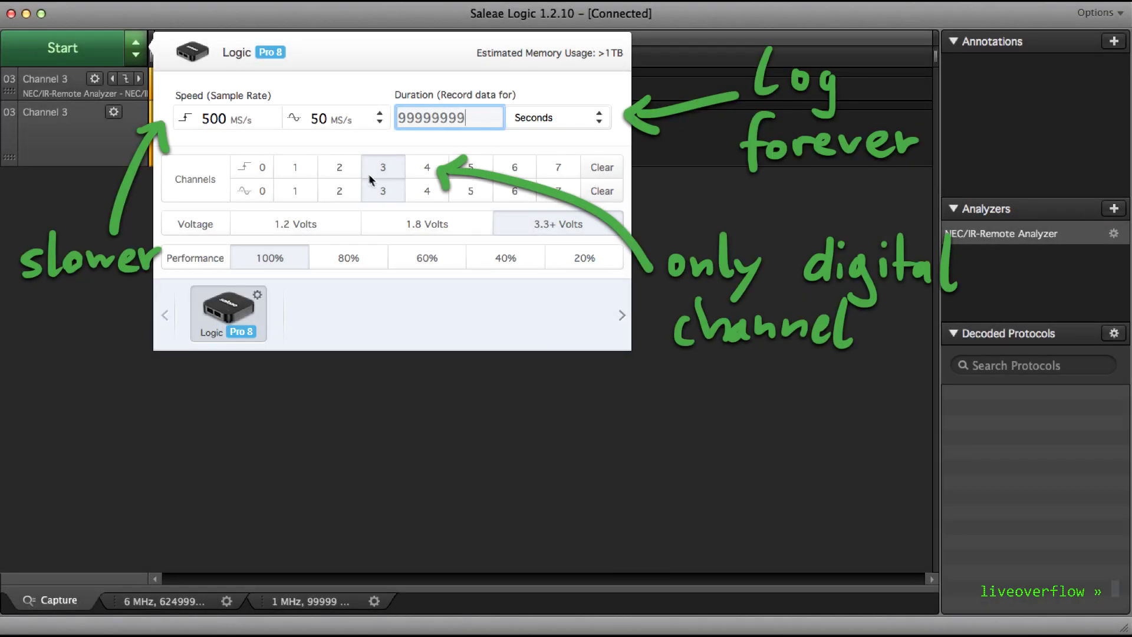
# Lower the sample rate to 2 MS/s and start a long capture of the remote's IR signal
pyautogui.click(260, 122)
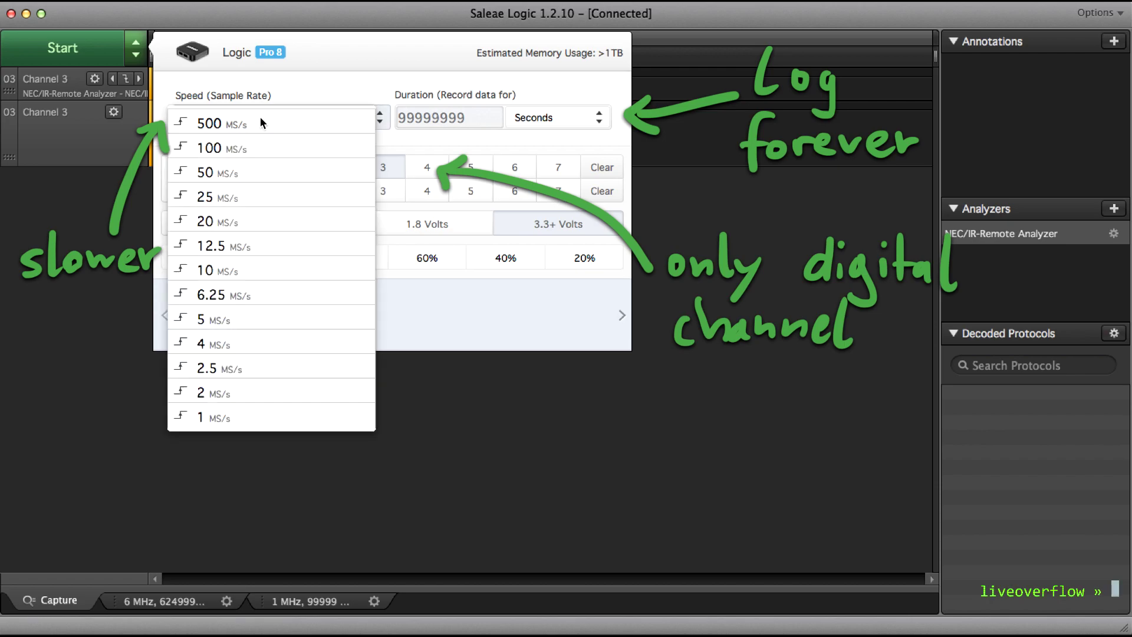
pyautogui.click(286, 391)
pyautogui.click(99, 64)
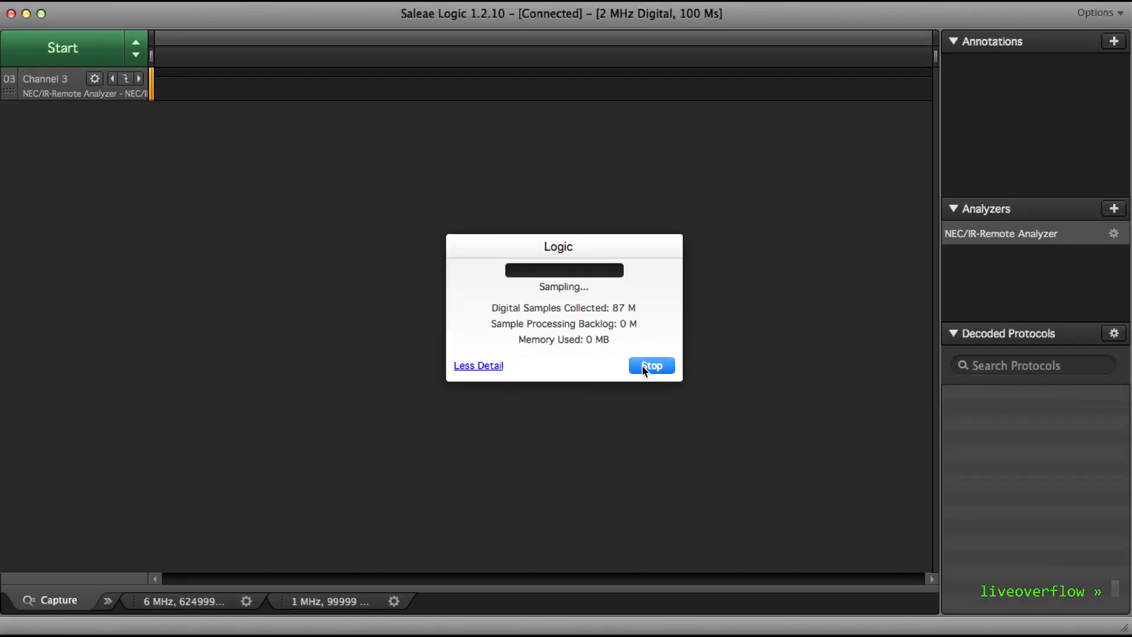
# Stop sampling and jump to the first decoded IR packet in the trace
pyautogui.click(649, 365)
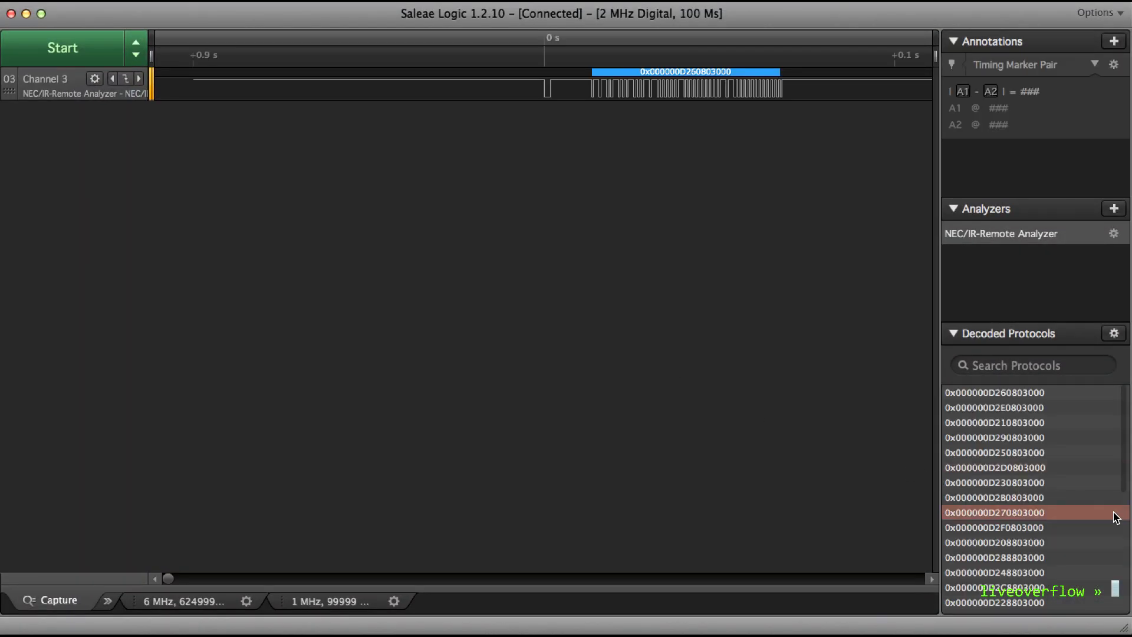
pyautogui.scroll(-5, 1080, 475)
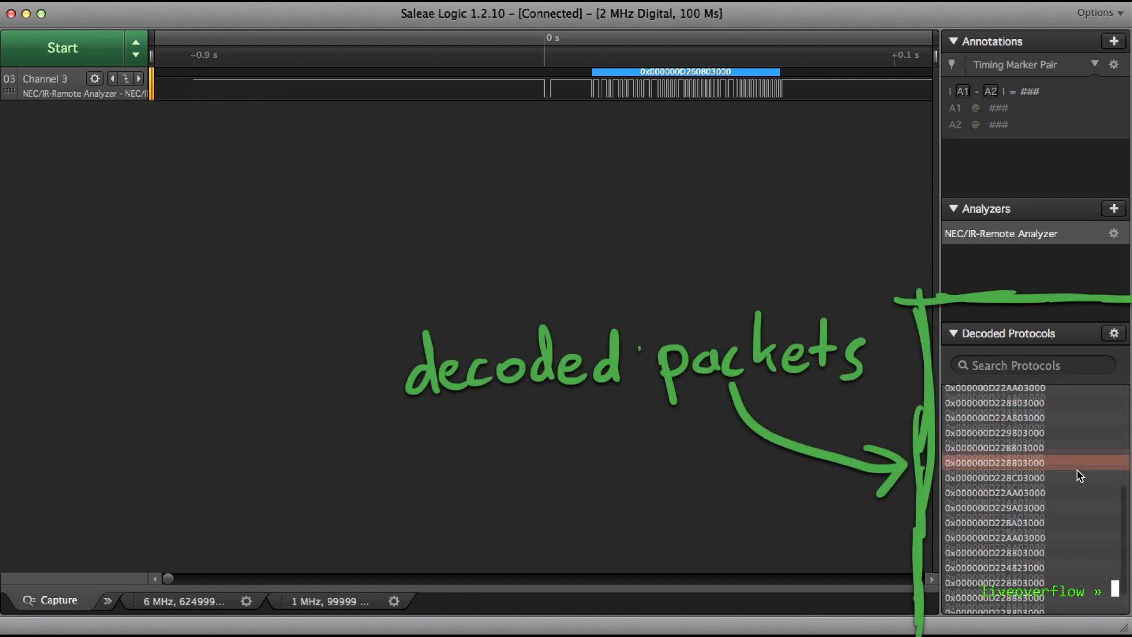
pyautogui.scroll(5, 1080, 475)
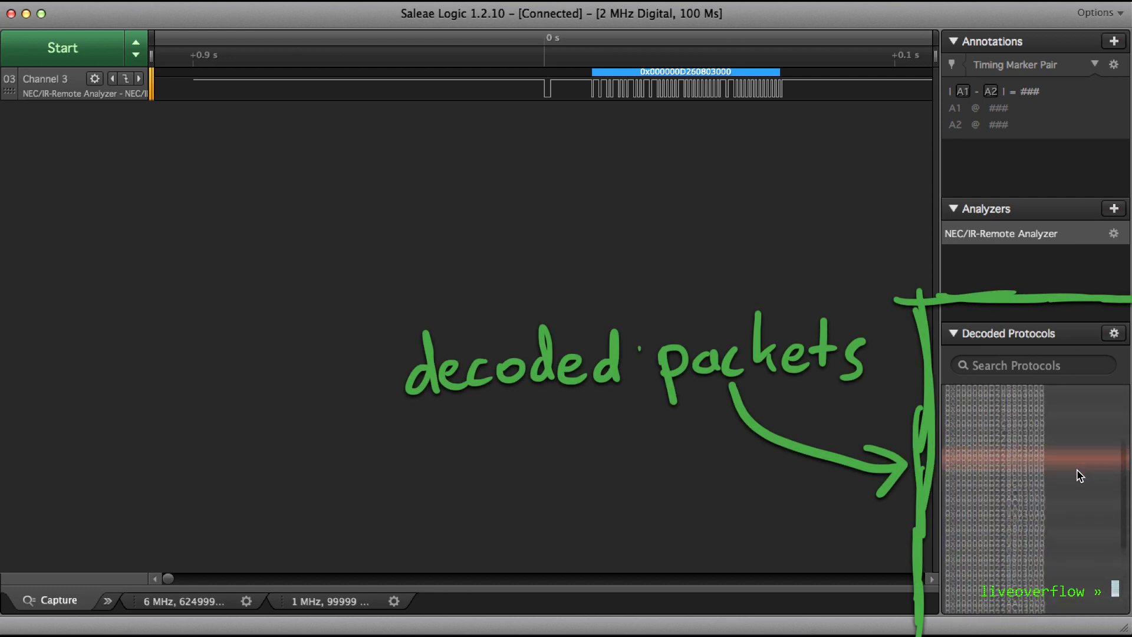
pyautogui.scroll(2, 746, 101)
pyautogui.scroll(-6, 746, 102)
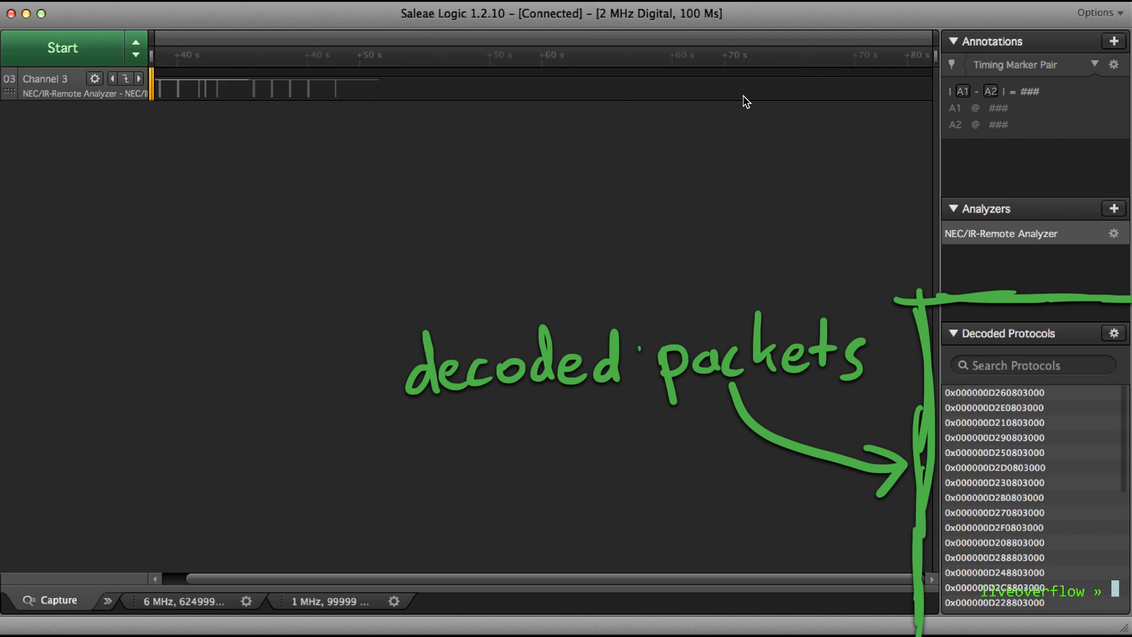
pyautogui.scroll(-2, 746, 102)
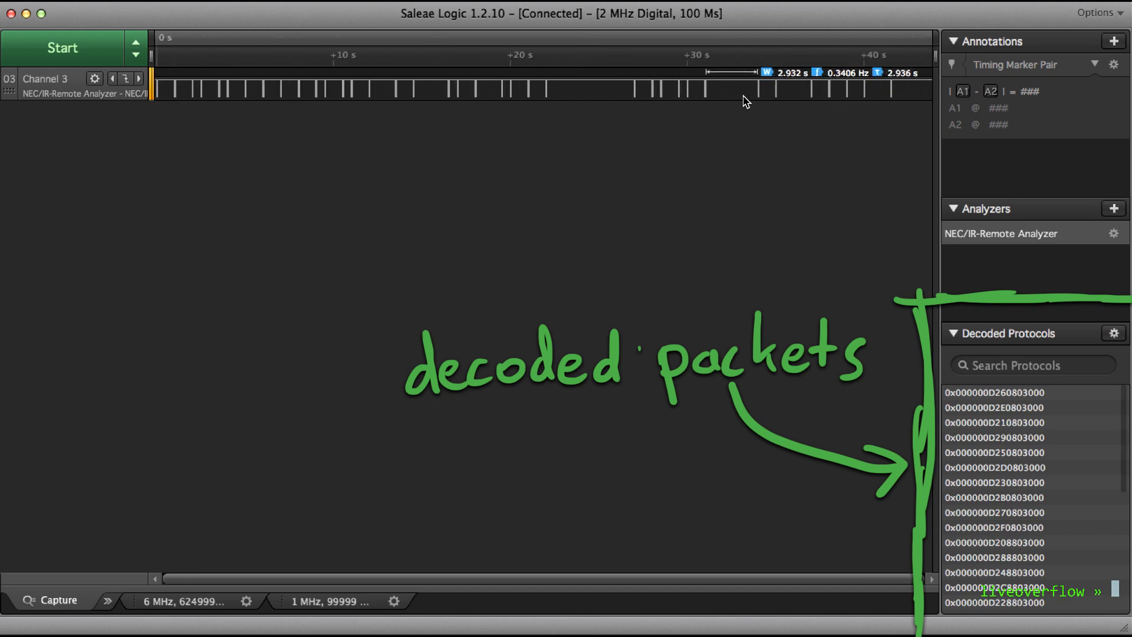
pyautogui.click(1036, 393)
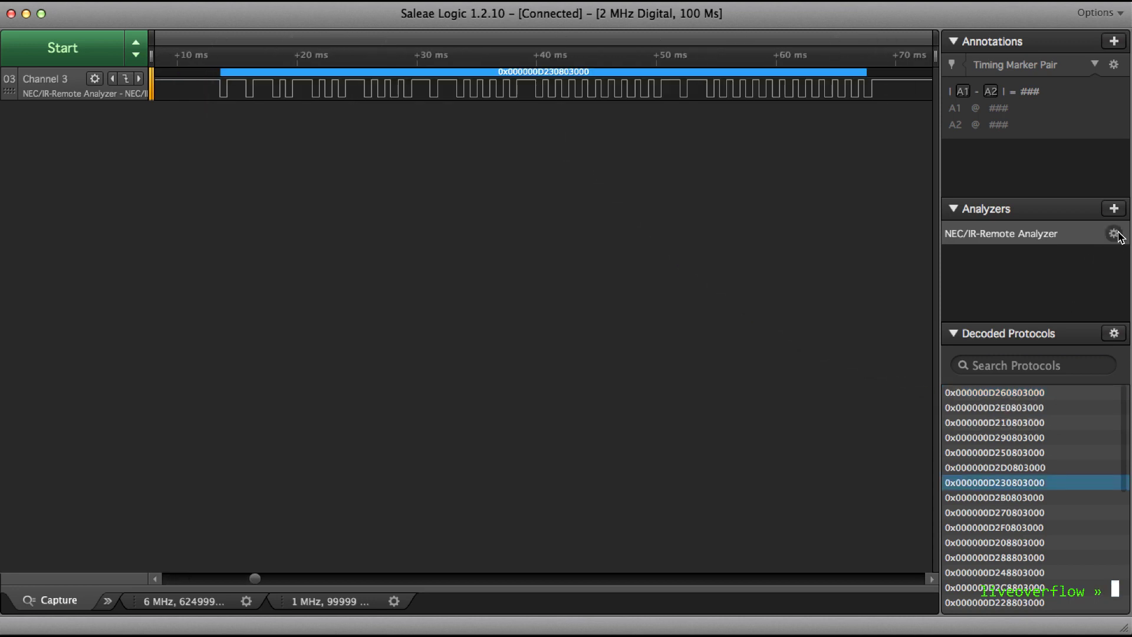
# Export the analyzer's decoded packets as text to remote_testcases.txt
pyautogui.click(1116, 234)
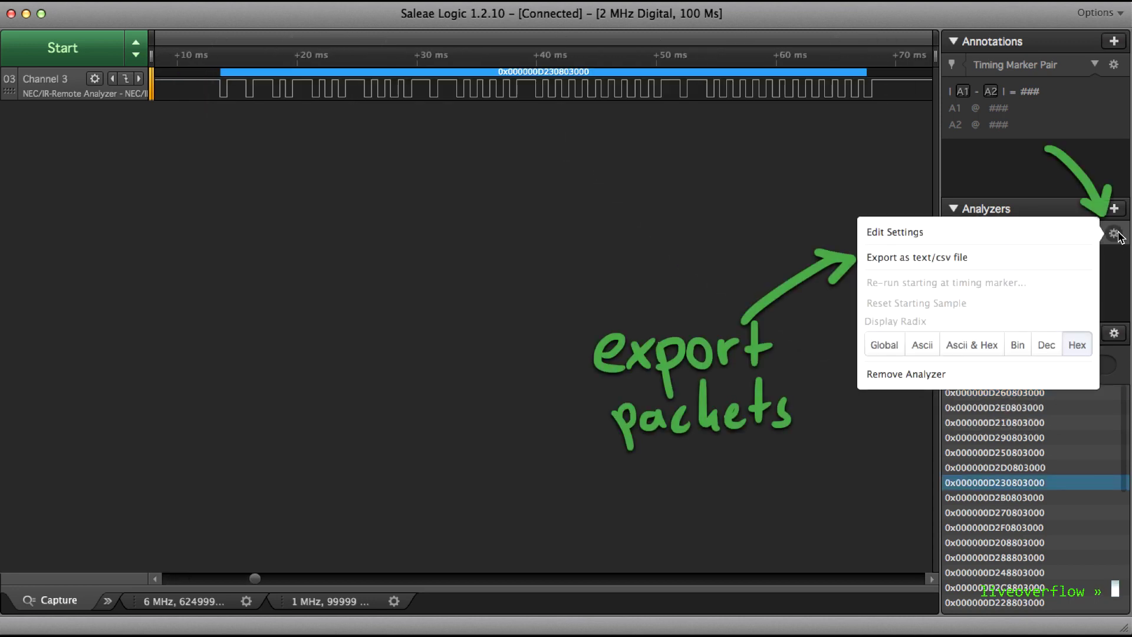
pyautogui.click(1048, 257)
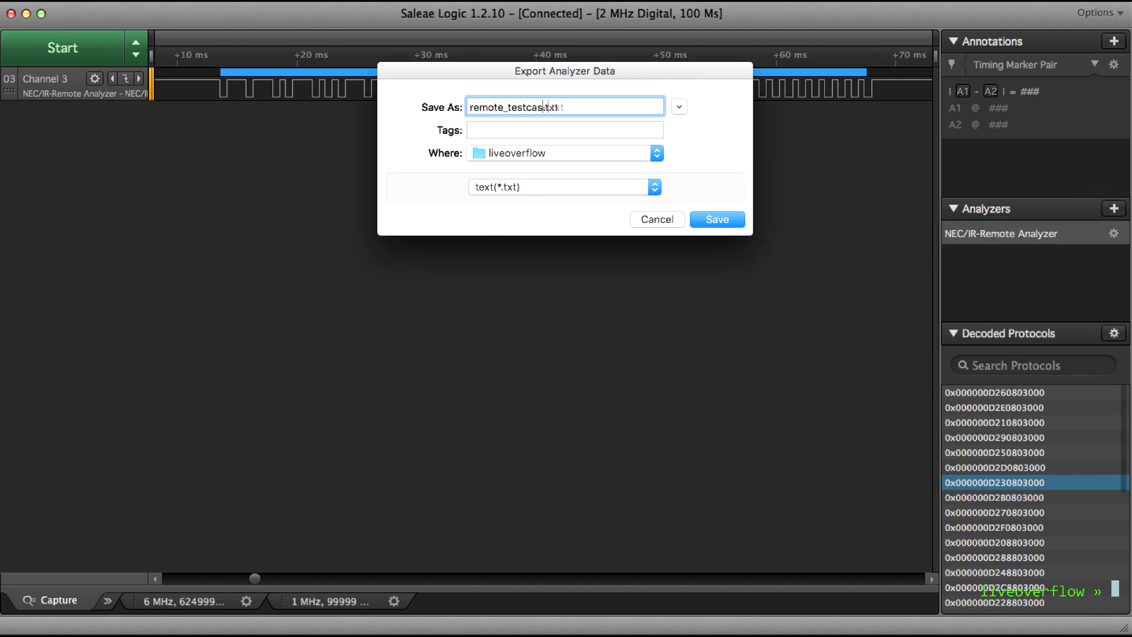
pyautogui.click(716, 219)
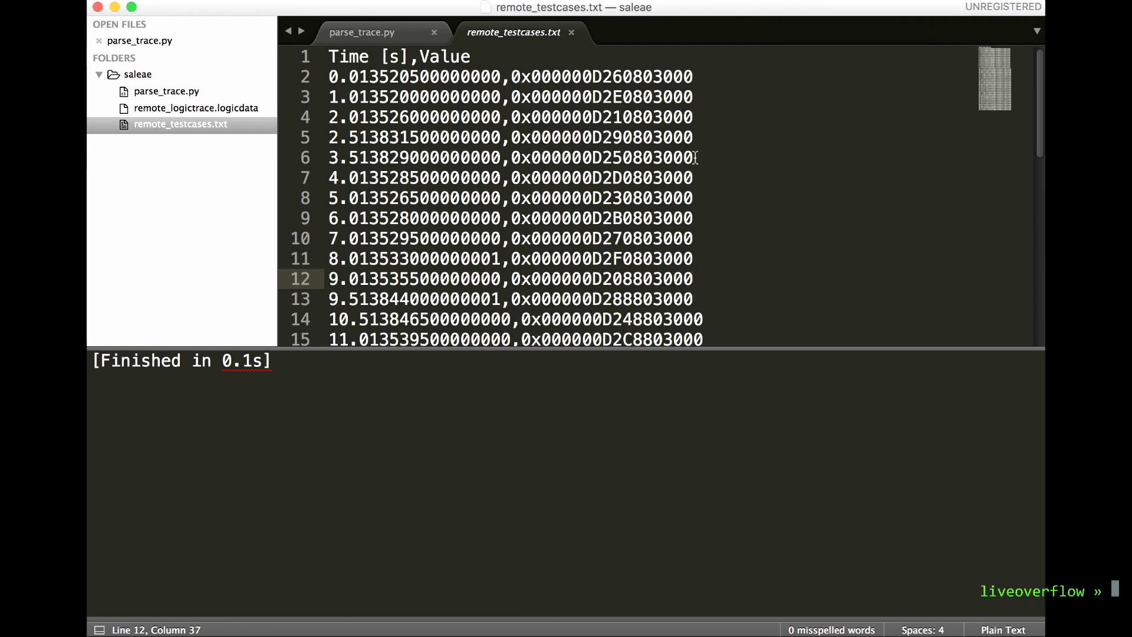
# In parse_trace.py, paste sample packet lines as a docstring and open remote_testcases.txt
pyautogui.click(362, 32)
pyautogui.write('"""')
pyautogui.press('Return')
pyautogui.write('Time [s],Value 0.013520500000000,0x000000D260803000 1.013520000000000,0x000000D2E0803000 2.013526000000000,0x000000D210803000 2.513831500000000,0x000000D290803000')
pyautogui.write('"""')
pyautogui.press('Return')
pyautogui.write("with open('remote_testcases.txt")
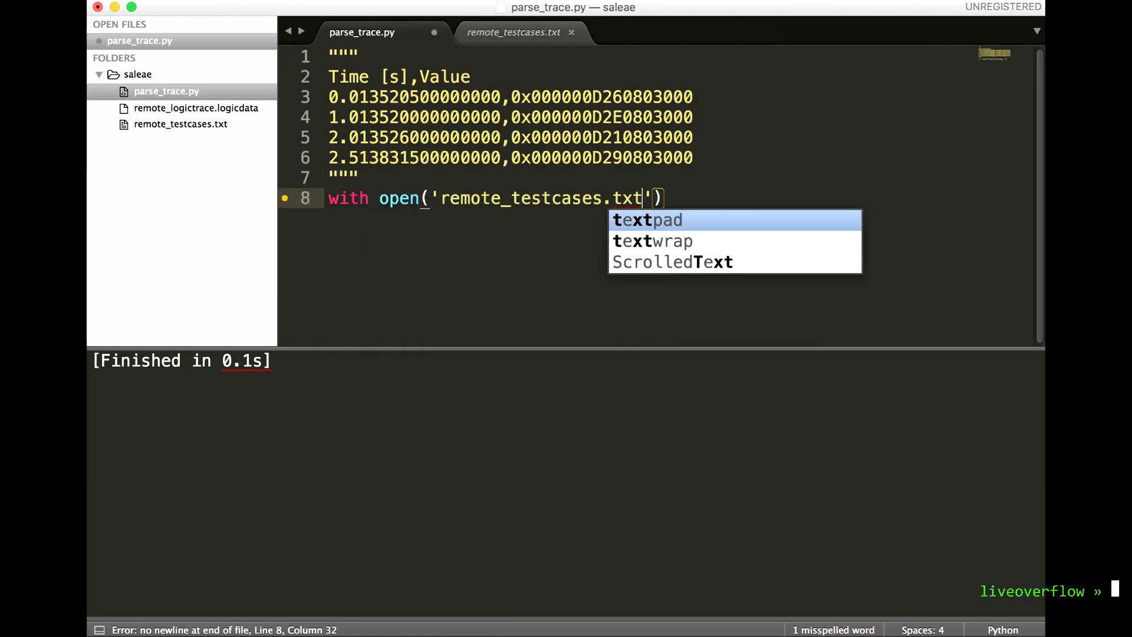
pyautogui.write("') as f:")
# Read the file's lines into data, print each line in a loop, and run it
pyautogui.press('super+Left')
pyautogui.write('data = []')
pyautogui.press('Return')
pyautogui.press('super+Right')
pyautogui.press('Return')
pyautogui.write('data = f.read().')
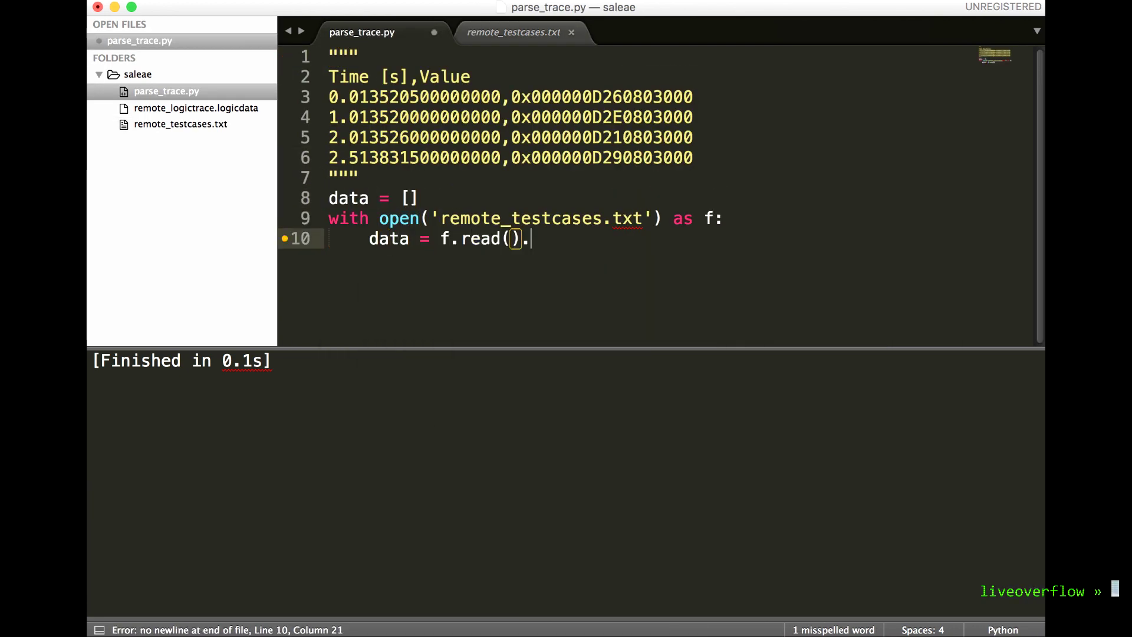
pyautogui.write("split('\\n'")
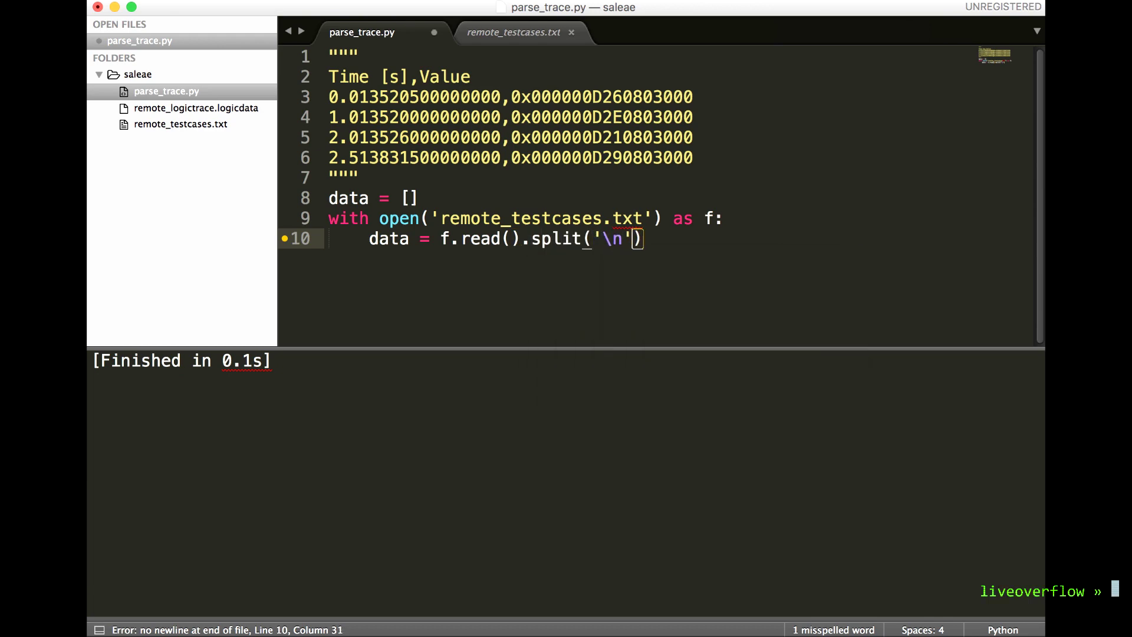
pyautogui.press('super+Right')
pyautogui.press('Return')
pyautogui.press('Return')
pyautogui.press('BackSpace')
pyautogui.write('for line in data:')
pyautogui.press('Return')
pyautogui.write('print line')
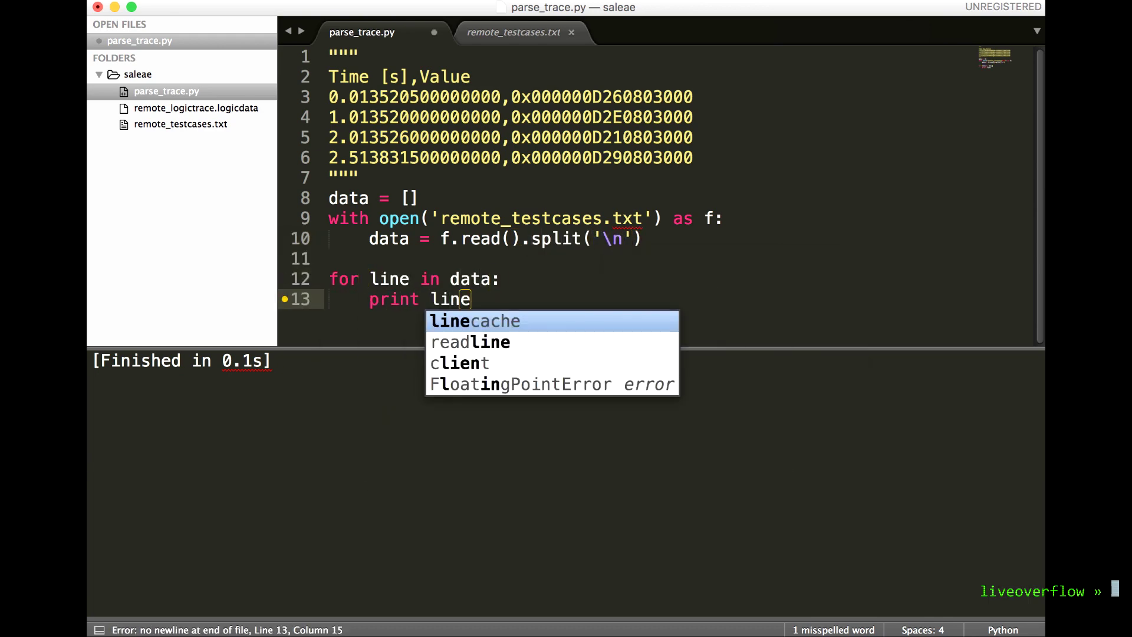
pyautogui.press('super+b')
# Split each line on commas with a list comprehension and rerun the script
pyautogui.press('Up')
pyautogui.press('Up')
pyautogui.press('Up')
pyautogui.press('super+Right')
pyautogui.write('[')
pyautogui.scroll(15, 629, 421)
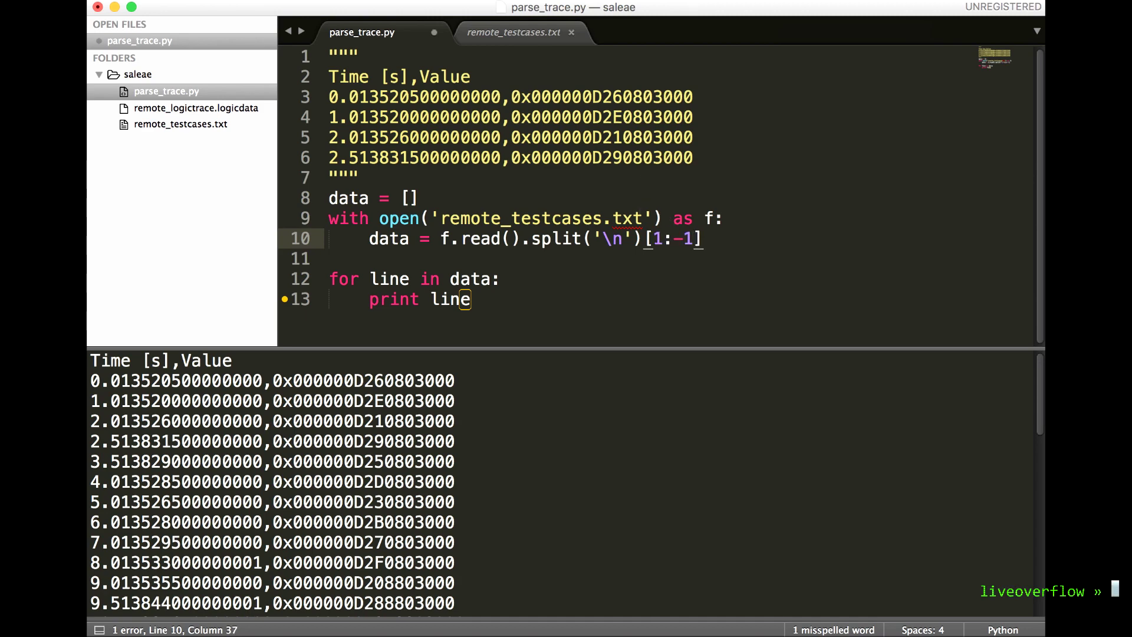
pyautogui.press('super+b')
pyautogui.click(441, 238)
pyautogui.write('[')
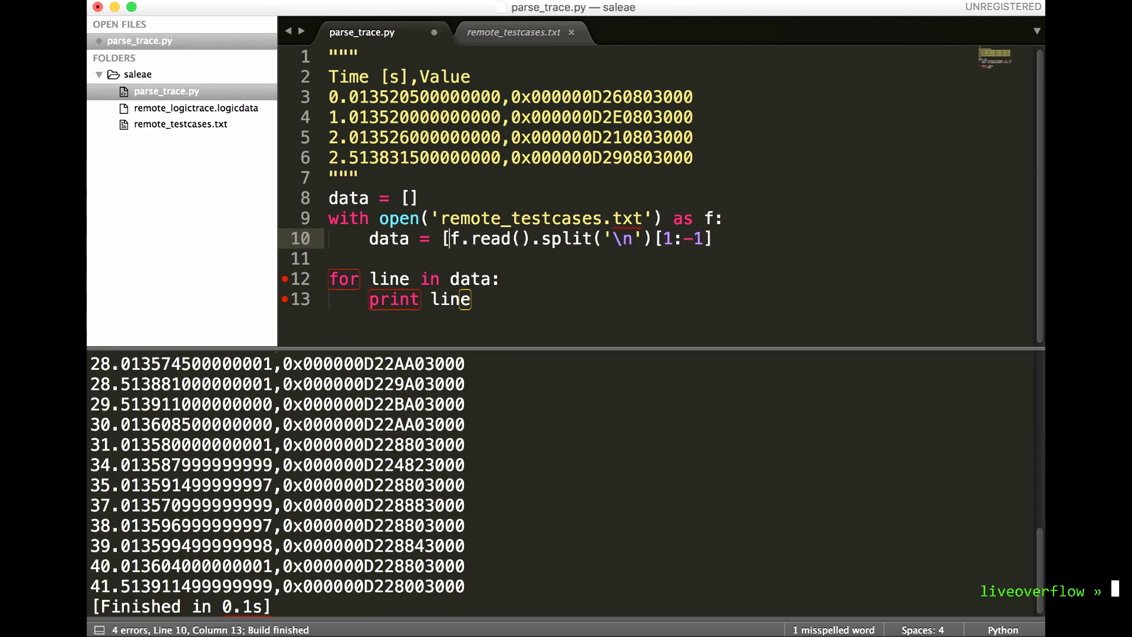
pyautogui.write("l.split(',') for l in")
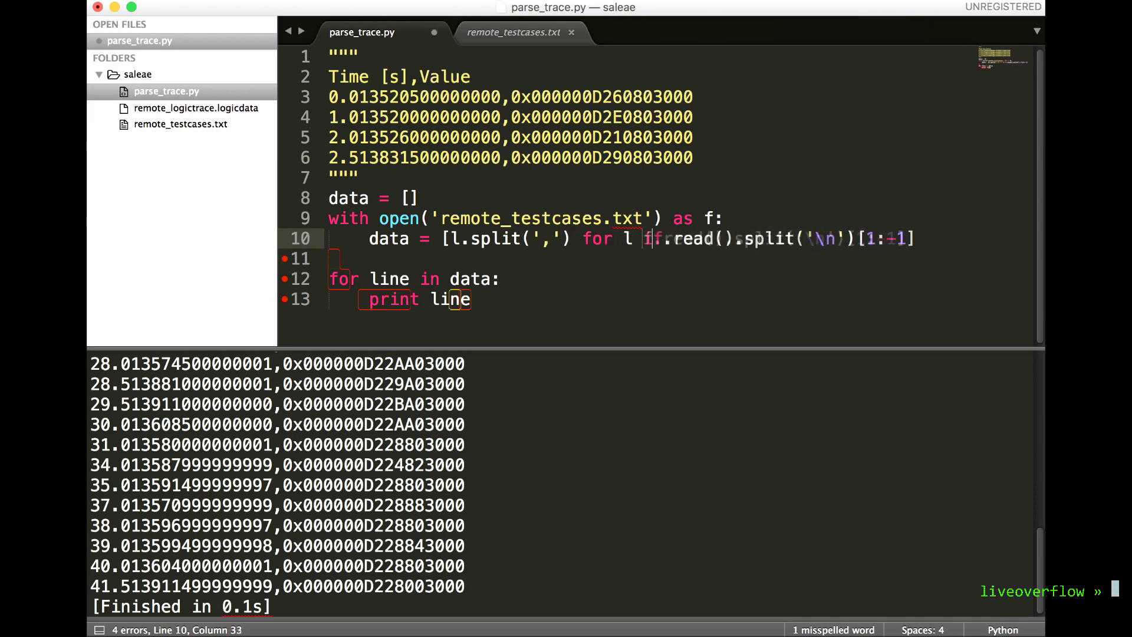
pyautogui.press('super+Right')
pyautogui.write(']')
pyautogui.press('super+b')
# Print each packet's value field in binary via bin(int(...))[2:], without the 0b prefix
pyautogui.click(479, 303)
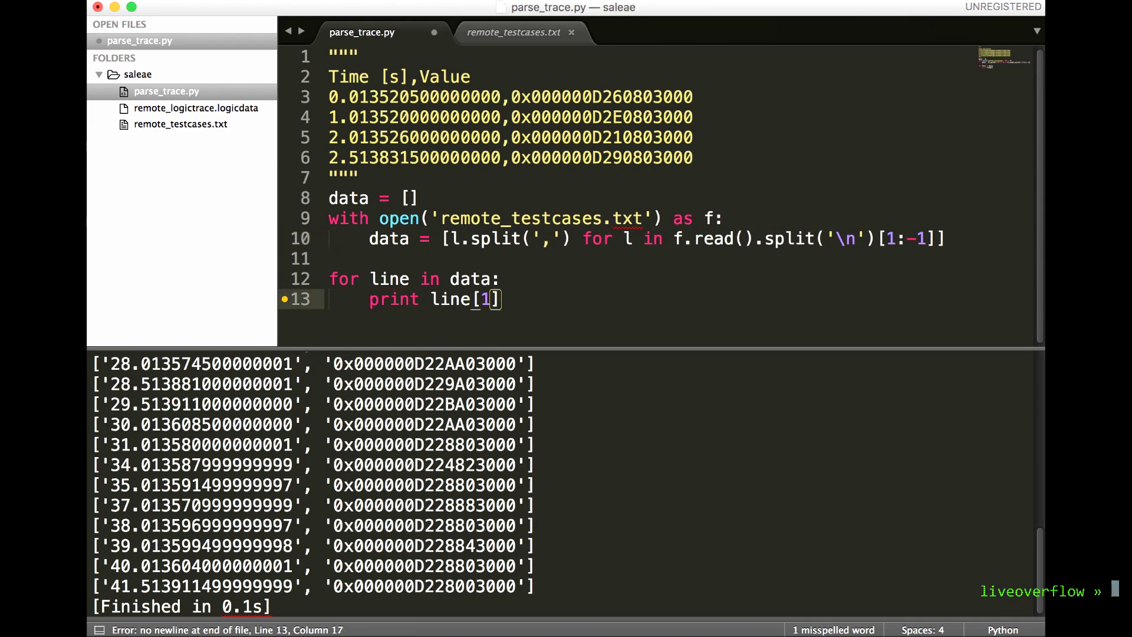
pyautogui.write('[1].')
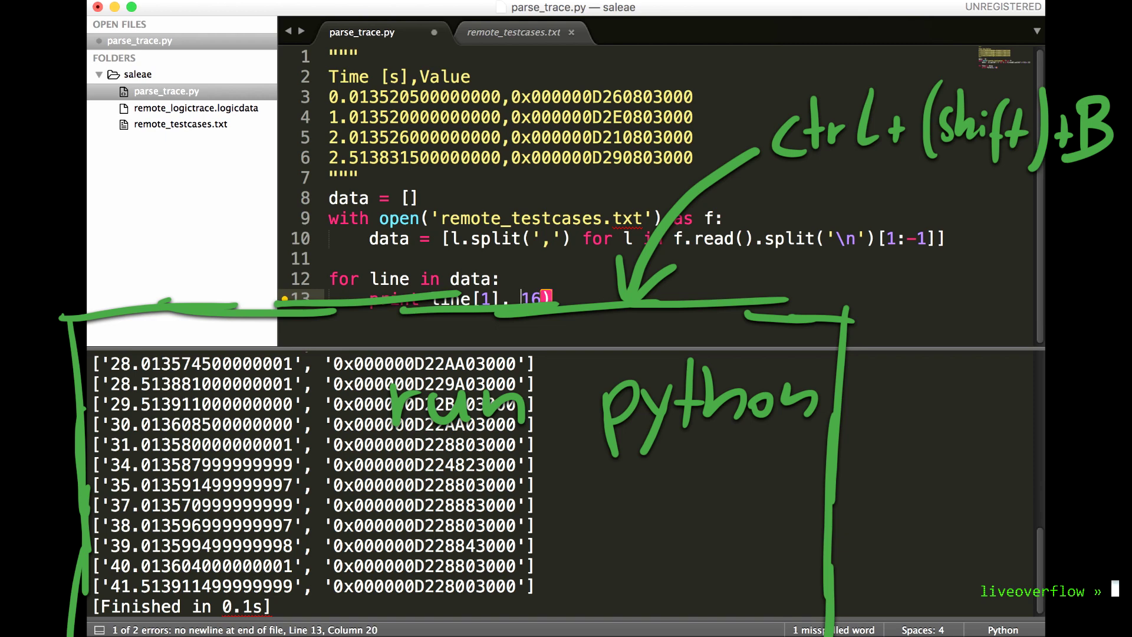
pyautogui.click(471, 299)
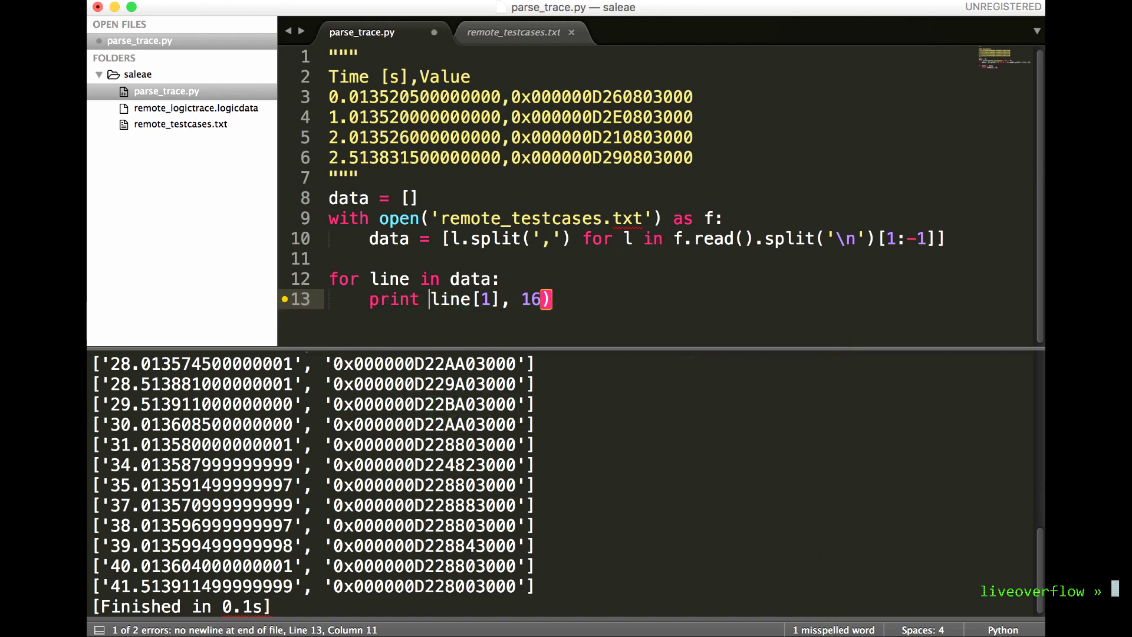
pyautogui.write('int(')
pyautogui.press('super+b')
pyautogui.write('bin(')
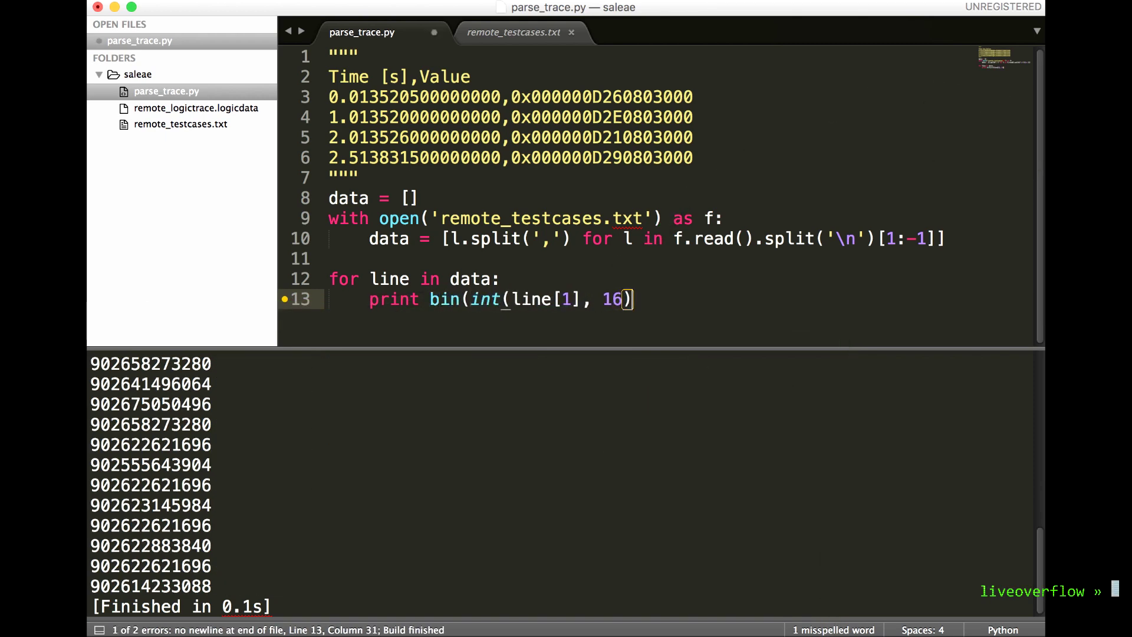
pyautogui.press('super+Right')
pyautogui.write(')')
pyautogui.press('super+b')
pyautogui.write('[2:')
pyautogui.press('super+b')
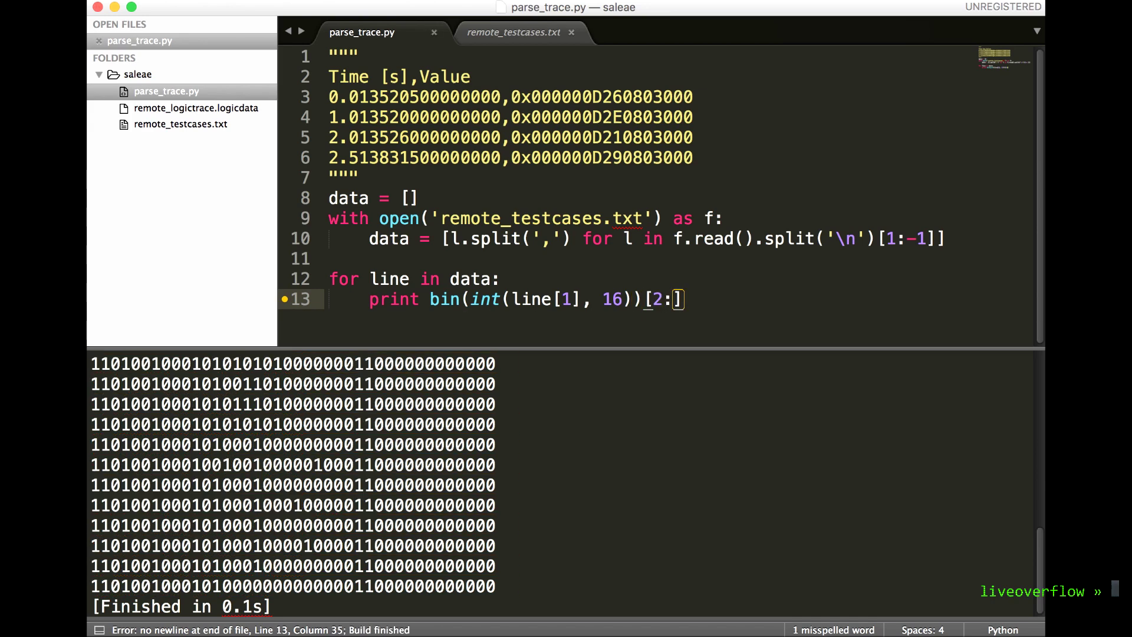
# Add last = None before the loop and an 'if last: diff(last, current)' check inside it
pyautogui.click(530, 260)
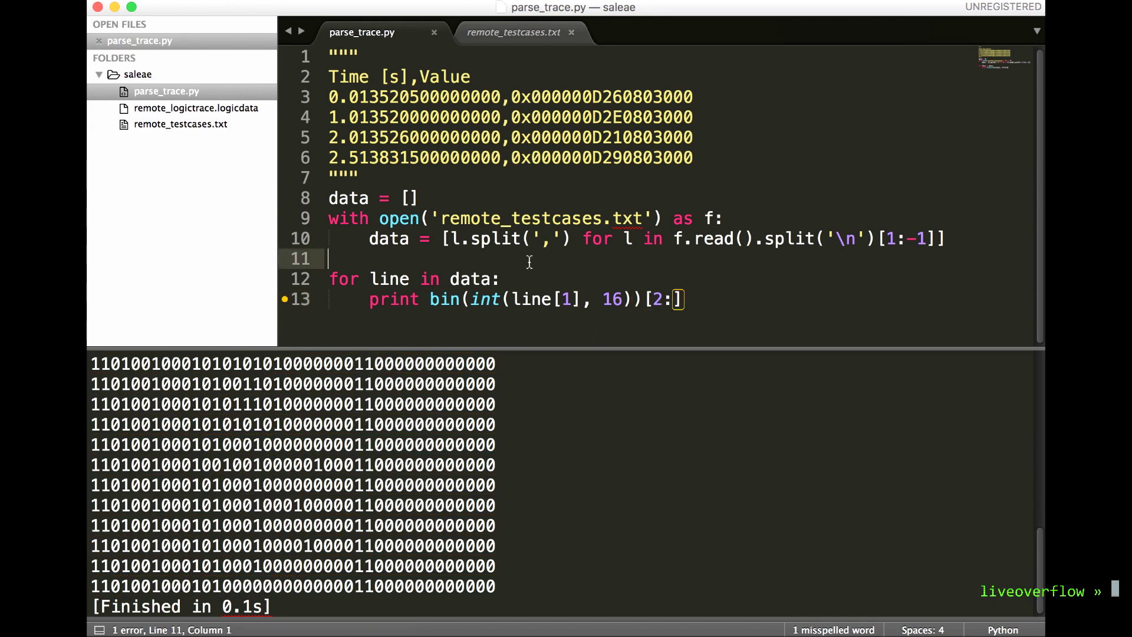
pyautogui.write('last = None')
pyautogui.press('Escape')
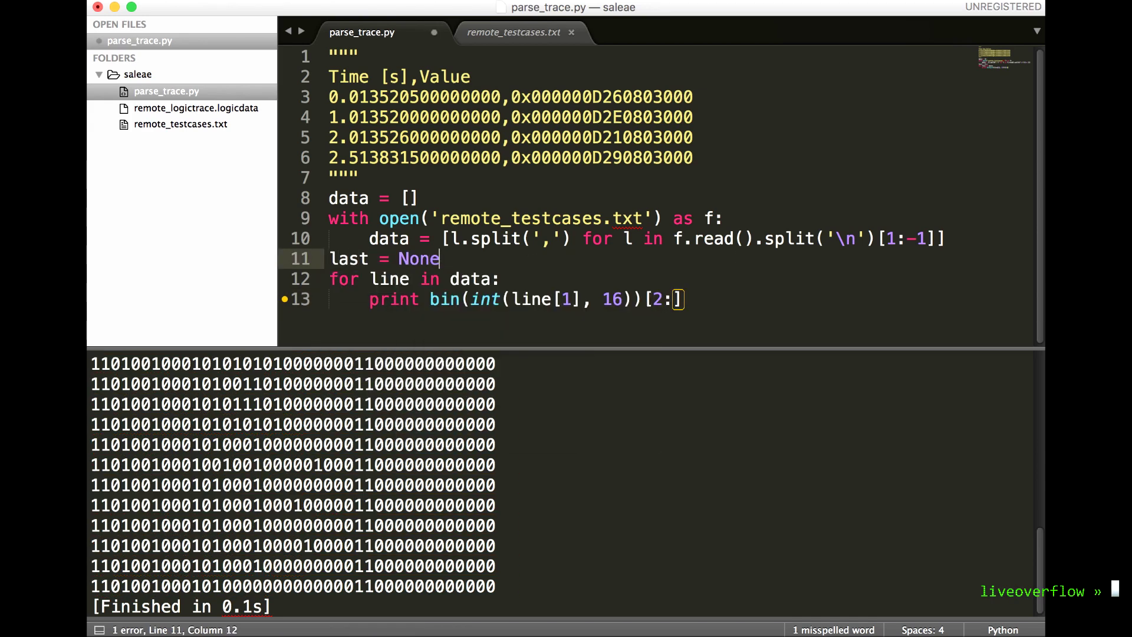
pyautogui.press('Down')
pyautogui.press('super+Right')
pyautogui.press('Return')
pyautogui.write('if last:')
pyautogui.press('Return')
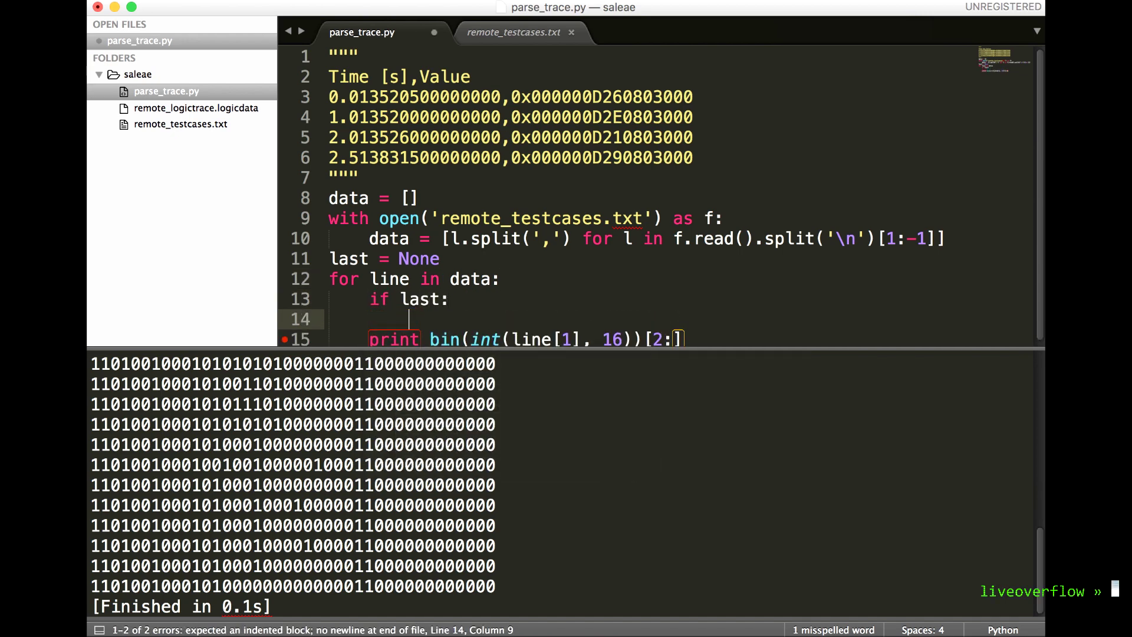
pyautogui.write('diff(last, current')
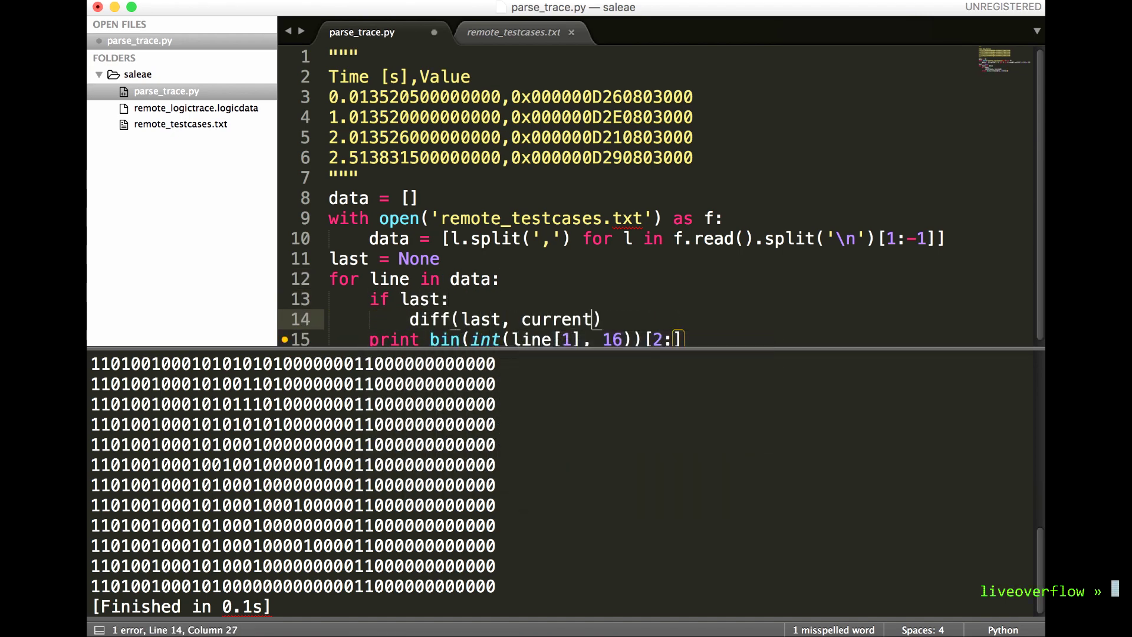
# Store the binary conversion in current, print current, then set last = current
pyautogui.scroll(-1, 749, 224)
pyautogui.moveTo(429, 336); pyautogui.dragTo(684, 336)
pyautogui.press('super+x')
pyautogui.write('current')
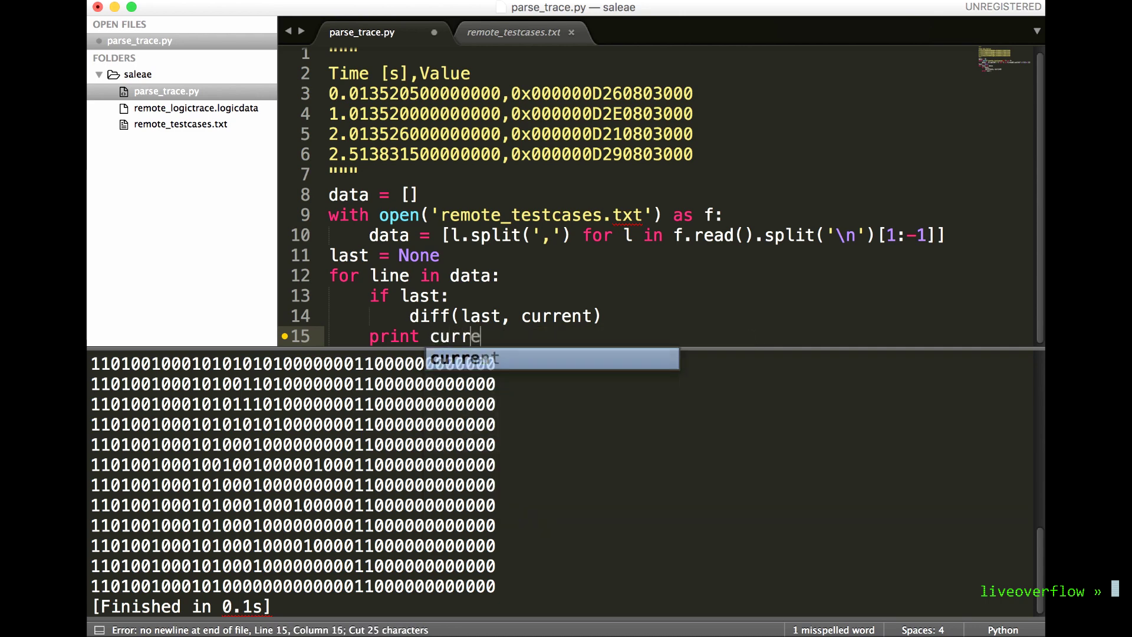
pyautogui.press('Up')
pyautogui.press('Up')
pyautogui.press('Up')
pyautogui.press('Return')
pyautogui.write('current =')
pyautogui.press('super+v')
pyautogui.press('Down')
pyautogui.press('Down')
pyautogui.press('Down')
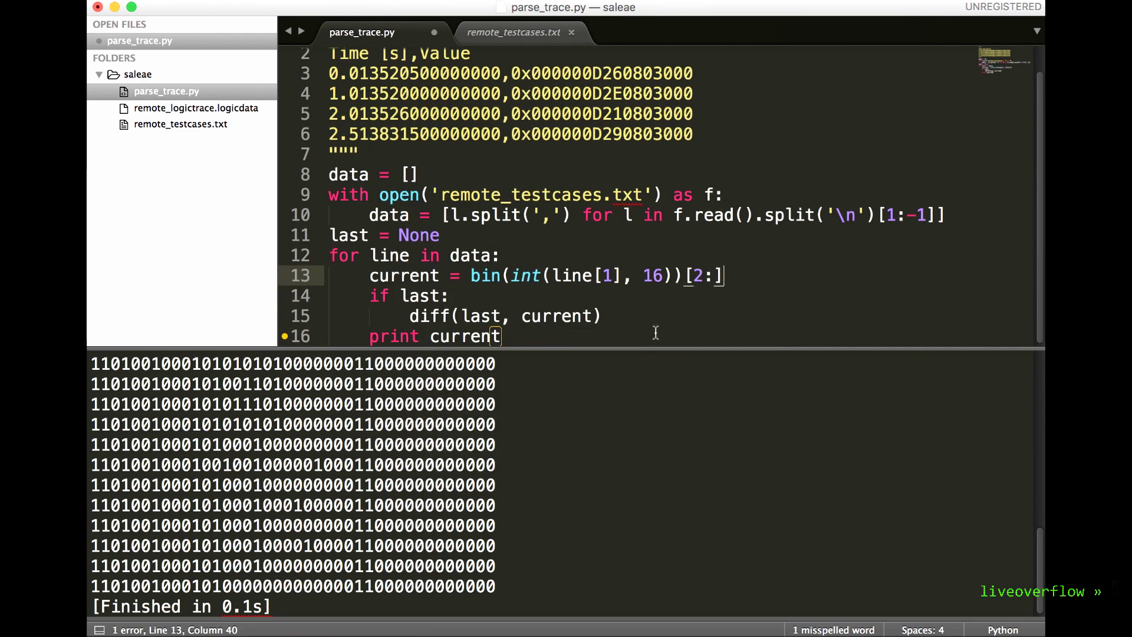
pyautogui.press('Return')
pyautogui.write('last = current')
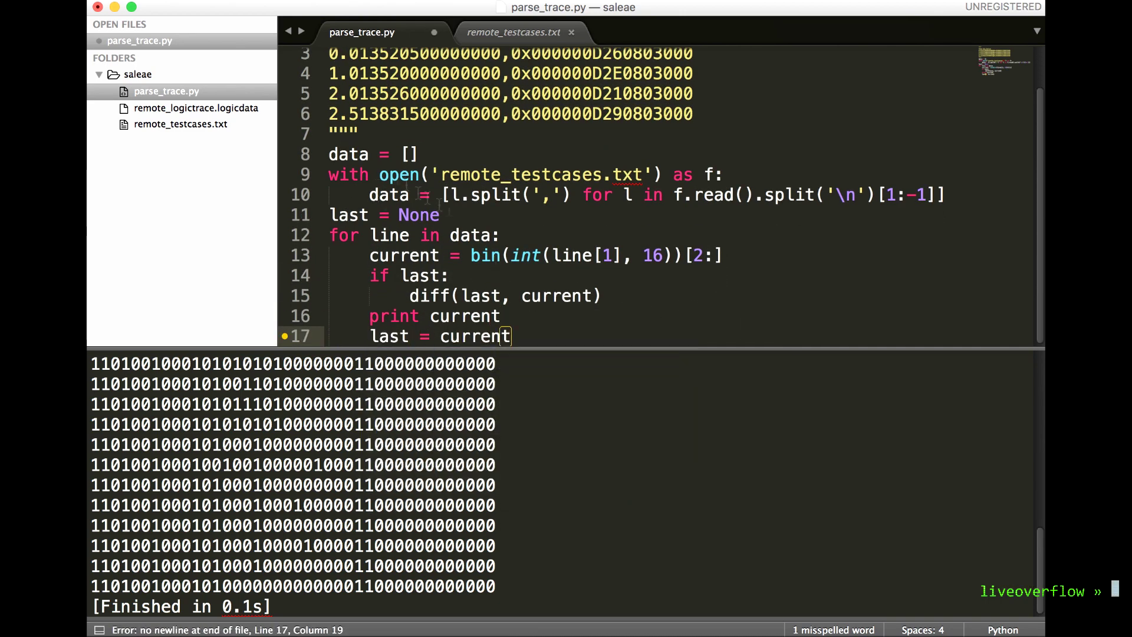
pyautogui.press('Up')
pyautogui.press('Up')
pyautogui.press('Up')
pyautogui.press('Up')
pyautogui.press('Up')
pyautogui.press('Up')
pyautogui.press('Home')
# Start a diff(a, b) function with out = '' and a loop over zip(a, b)
pyautogui.press('Return')
pyautogui.press('Return')
pyautogui.press('Up')
pyautogui.write('def diff(a, b):')
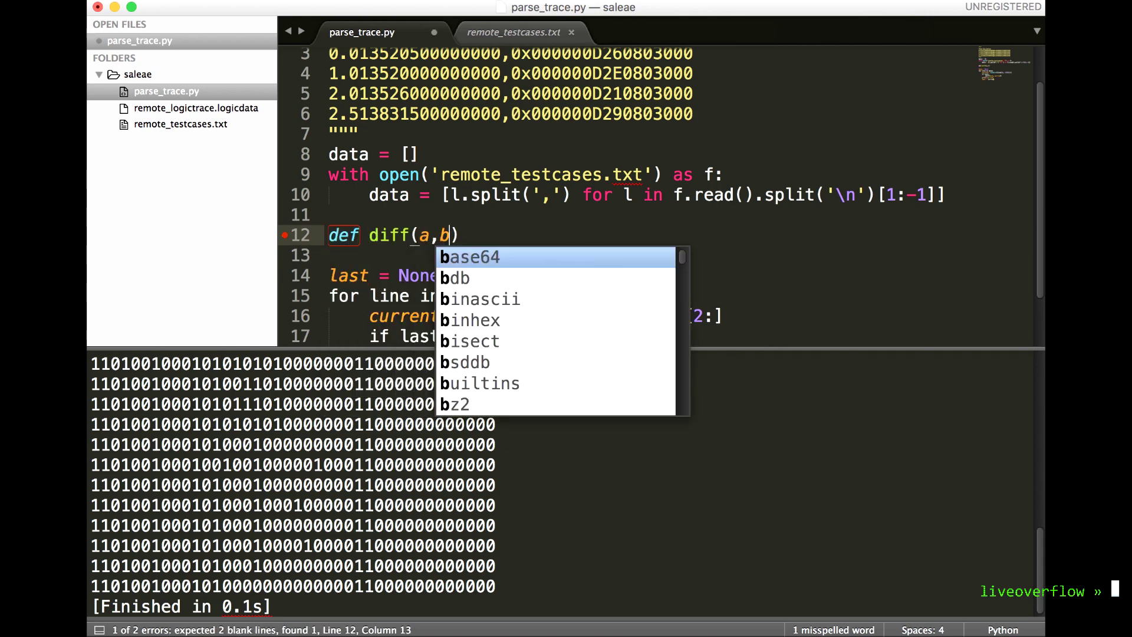
pyautogui.press('Return')
pyautogui.write('for i, j in zip(a, b):')
pyautogui.press('super+shift+Return')
pyautogui.write("out = ''")
pyautogui.press('Down')
pyautogui.press('End')
pyautogui.press('Return')
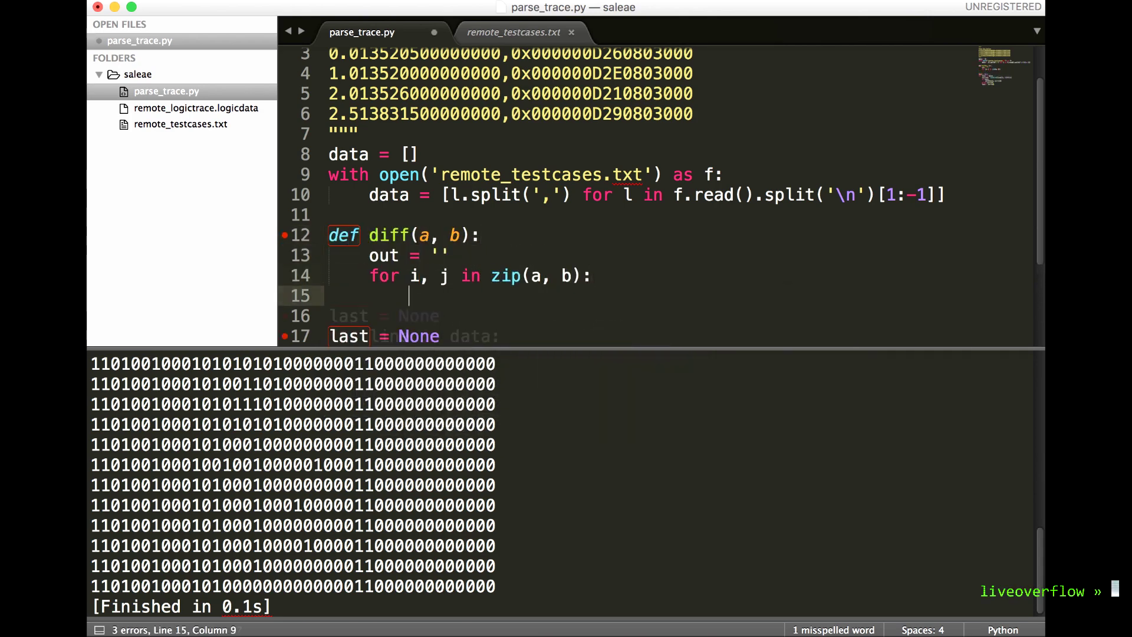
# Have diff add 'v' for differing bits and ' ' for matching ones, then return out
pyautogui.write("if i!=j: out += 'v'")
pyautogui.press('Return')
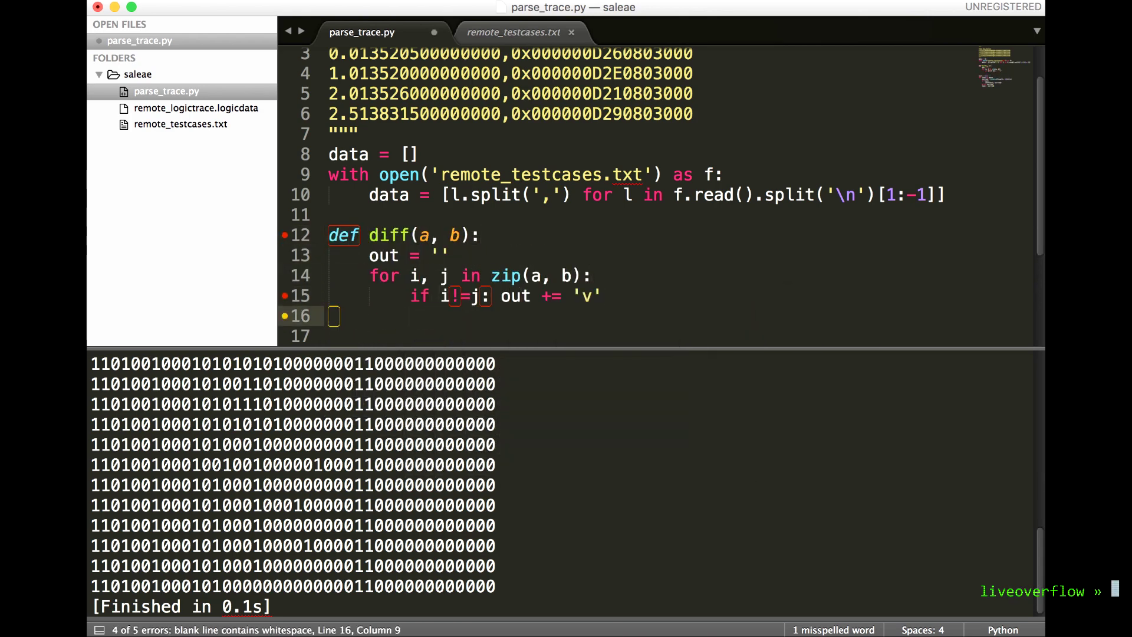
pyautogui.write("if i==j: out += ' '")
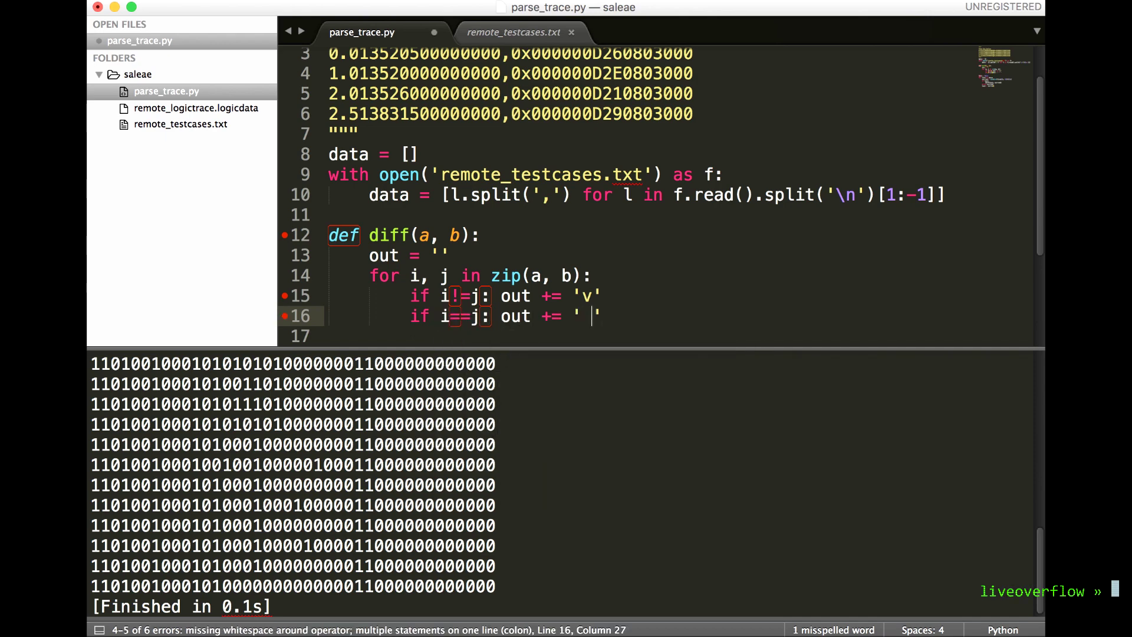
pyautogui.press('Return')
pyautogui.press('BackSpace')
pyautogui.press('BackSpace')
pyautogui.write('return out')
pyautogui.press('super+b')
# Print the diff result in the loop and rerun to show the bit differences
pyautogui.scroll(-3, 412, 273)
pyautogui.click(411, 275)
pyautogui.write('print')
pyautogui.press('super+b')
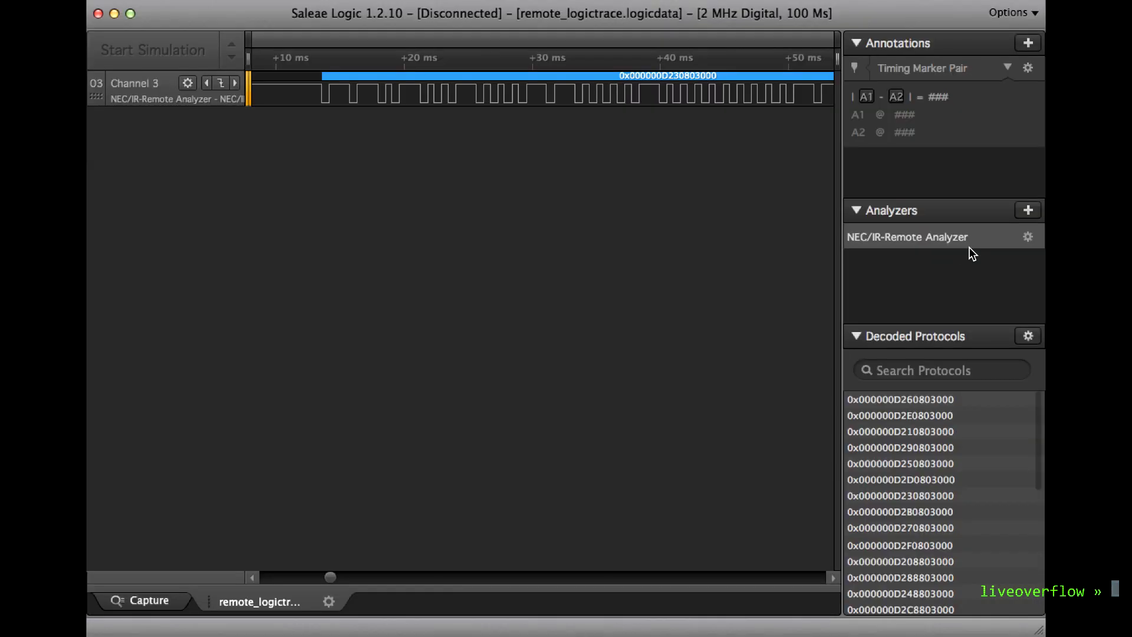
# Set the analyzer's endianness to Least Significant Bit First and apply it
pyautogui.click(1029, 236)
pyautogui.click(953, 264)
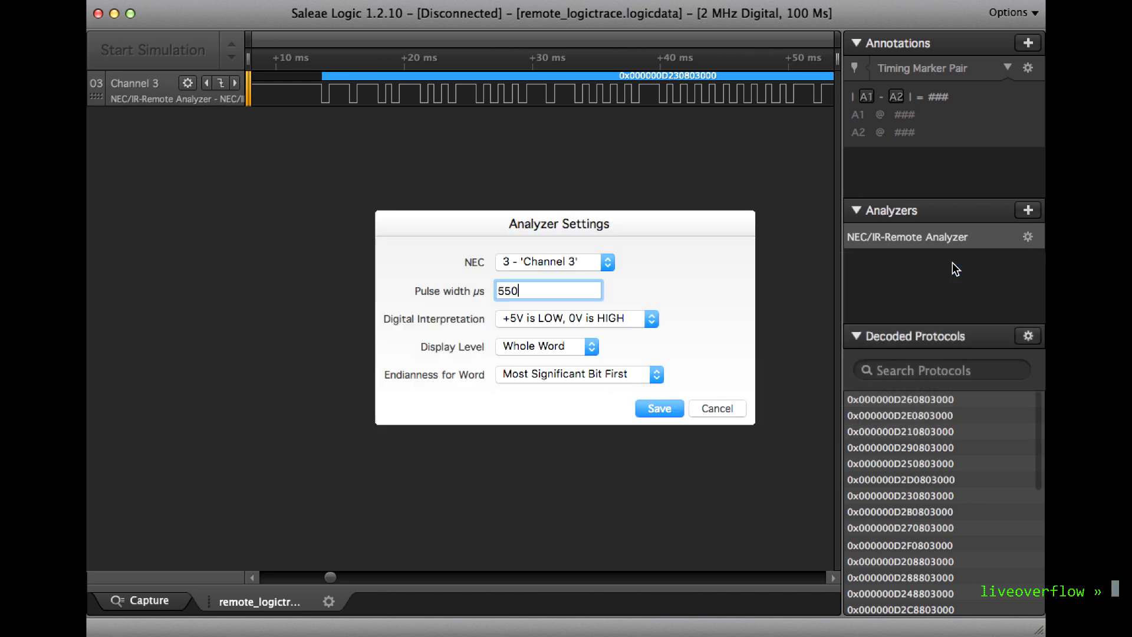
pyautogui.click(628, 374)
pyautogui.click(625, 389)
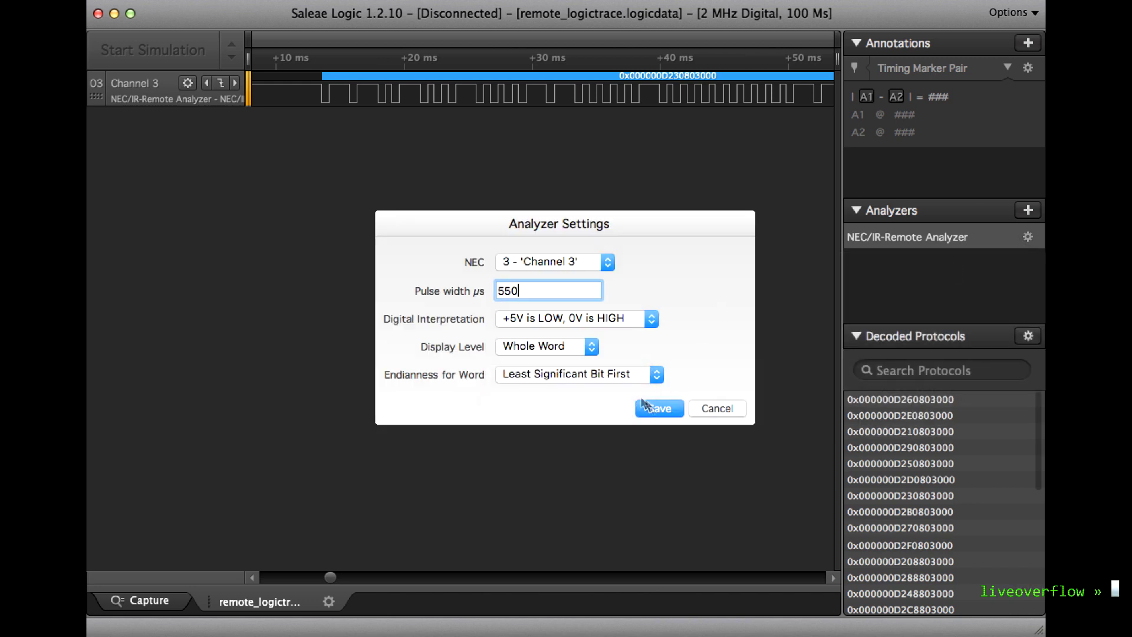
pyautogui.click(660, 409)
# Export the decoded values as text to remote_testcases_r.txt in the saleae folder
pyautogui.click(901, 415)
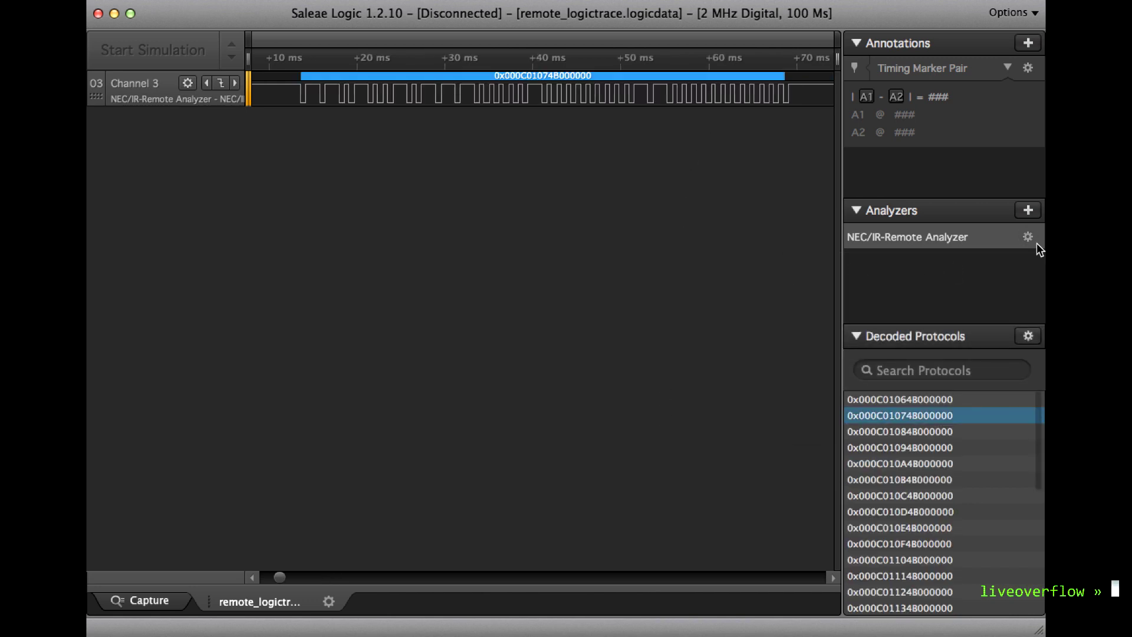
pyautogui.click(1029, 237)
pyautogui.click(943, 296)
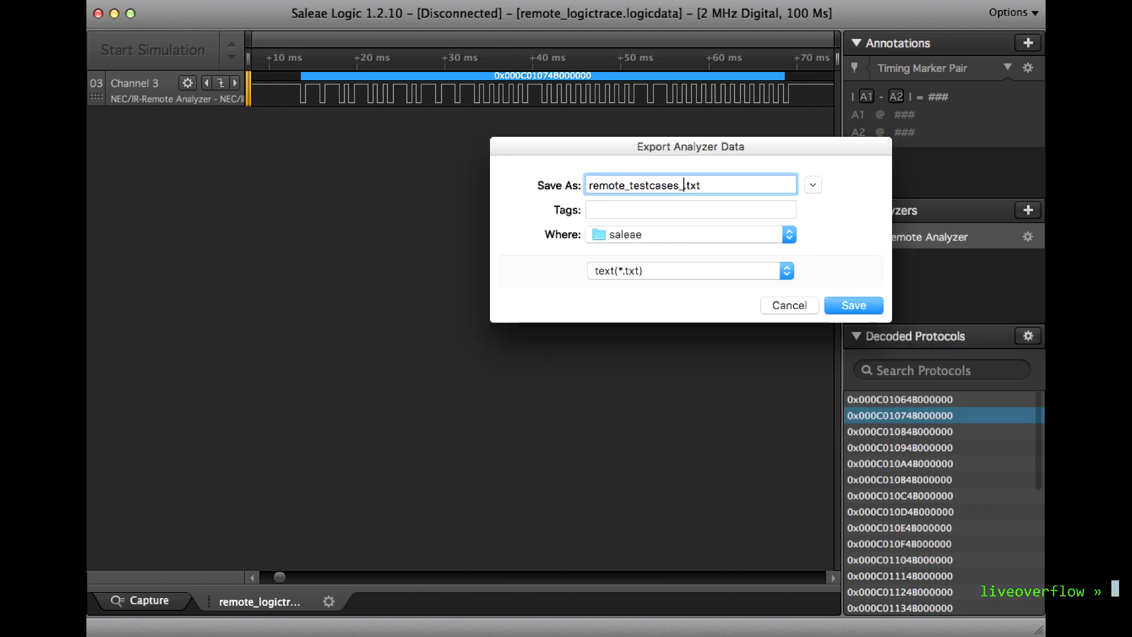
pyautogui.press('Return')
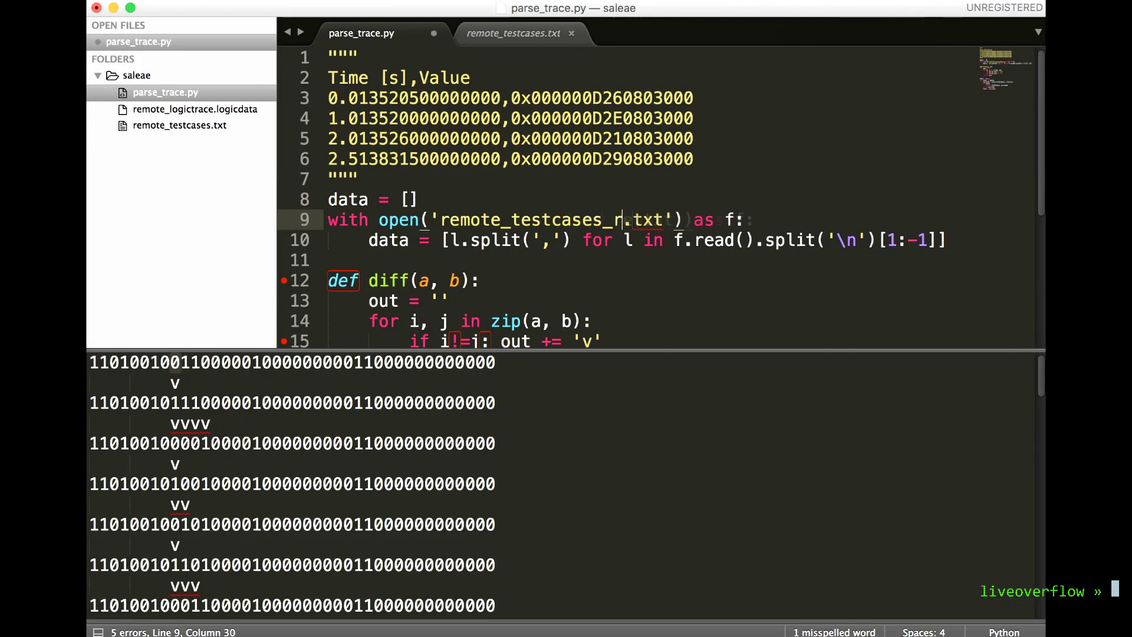
# Rerun the diff script on the new export and label the bit lines 19 and 21 through 25
pyautogui.press('super+b')
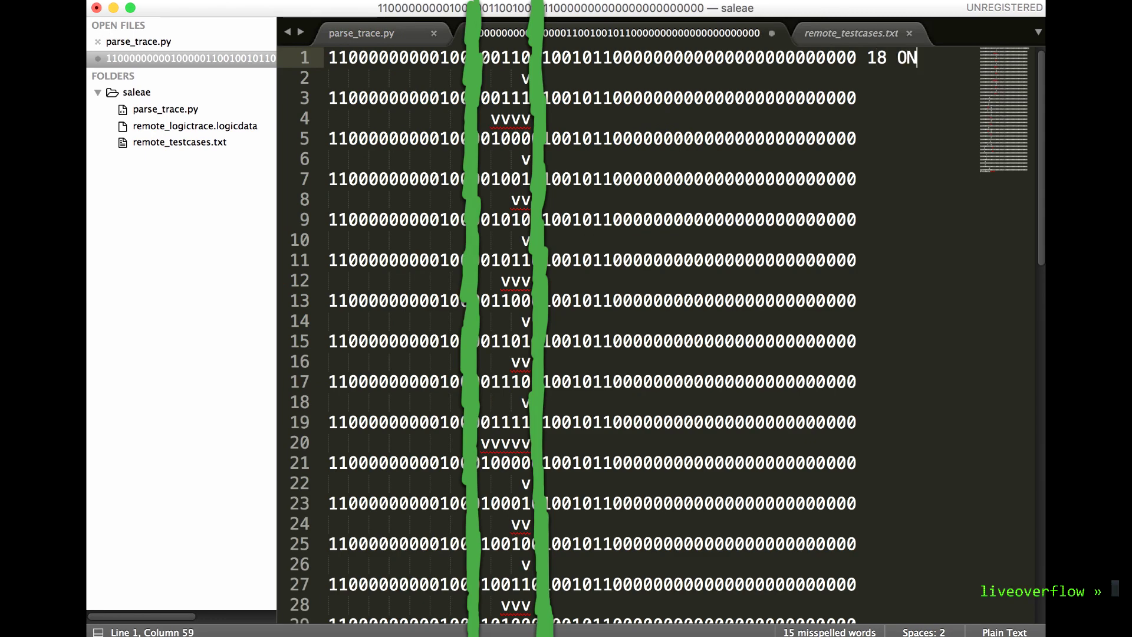
pyautogui.click(856, 98)
pyautogui.write('19')
pyautogui.press('Down')
pyautogui.press('Down')
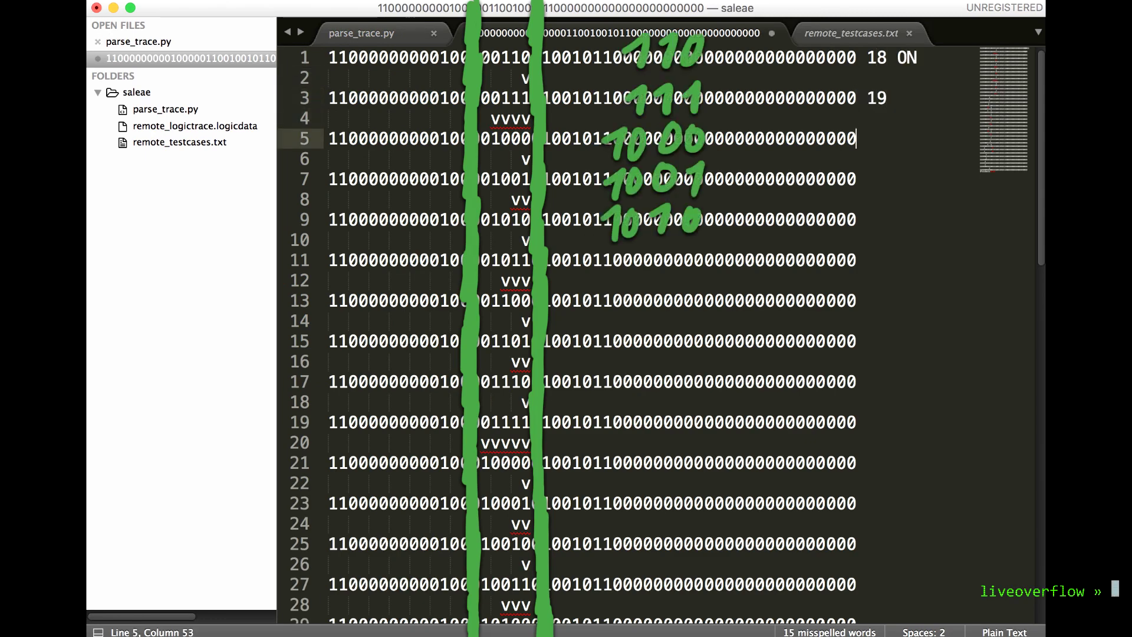
pyautogui.press('Down')
pyautogui.press('Down')
pyautogui.write('21')
pyautogui.press('Down')
pyautogui.press('Down')
pyautogui.write('22')
pyautogui.press('Down')
pyautogui.press('Down')
pyautogui.write('23')
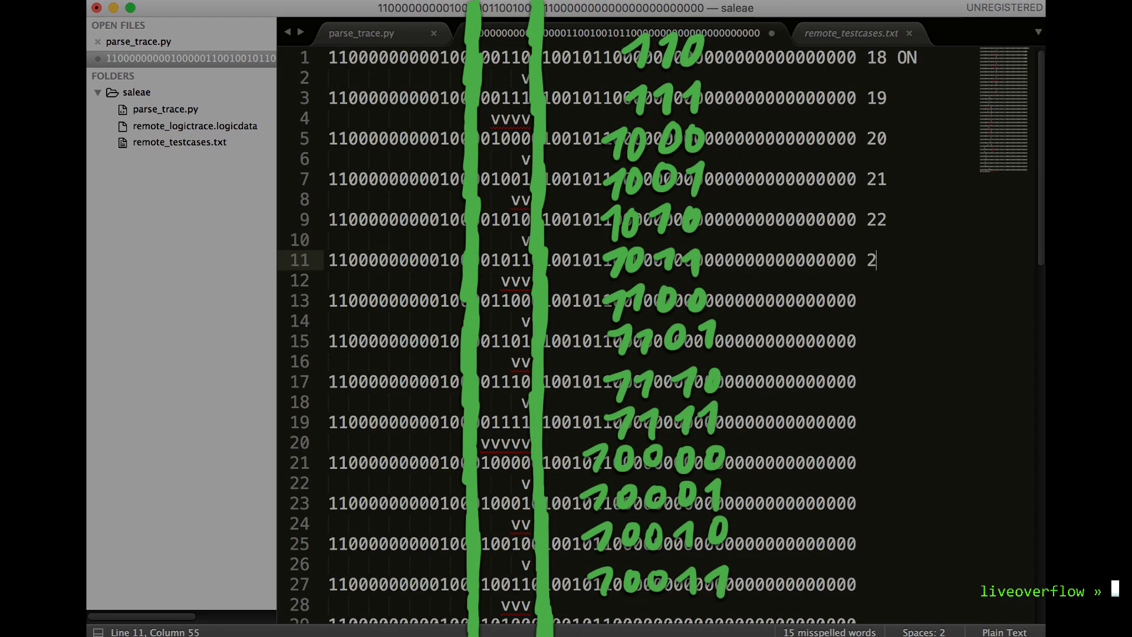
pyautogui.press('Down')
pyautogui.press('Down')
pyautogui.write('24')
pyautogui.press('Down')
pyautogui.press('Down')
pyautogui.write('25')
# Label the next bit lines with temperatures 26 through 32
pyautogui.press('Down')
pyautogui.press('Down')
pyautogui.write('26')
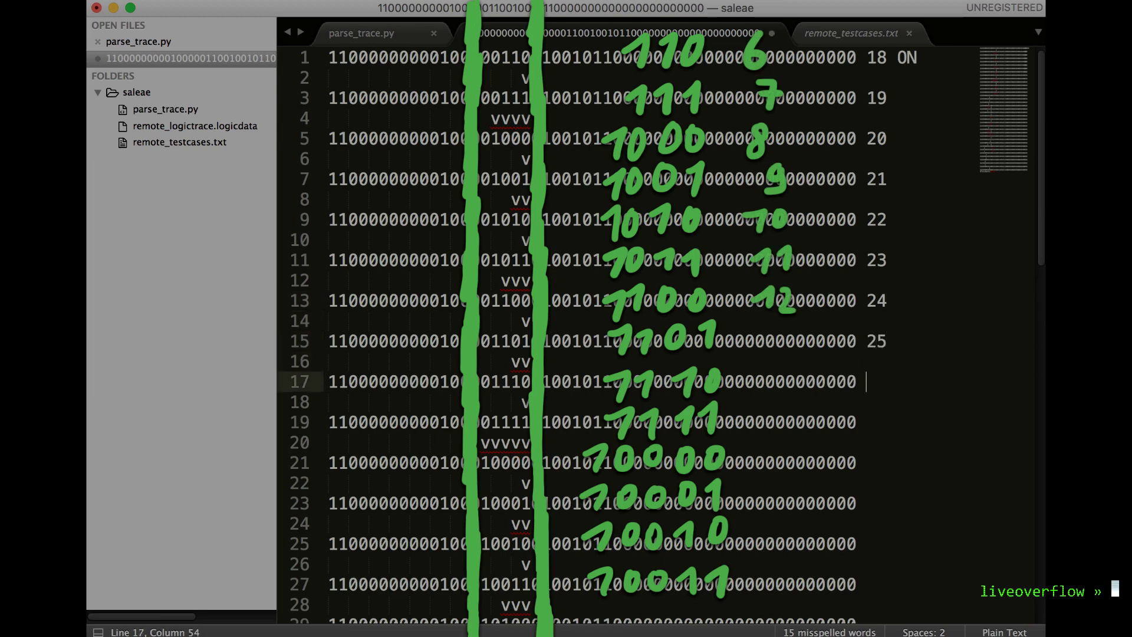
pyautogui.press('Down')
pyautogui.press('Down')
pyautogui.write('27')
pyautogui.press('Down')
pyautogui.press('Down')
pyautogui.write('28')
pyautogui.press('Down')
pyautogui.press('Down')
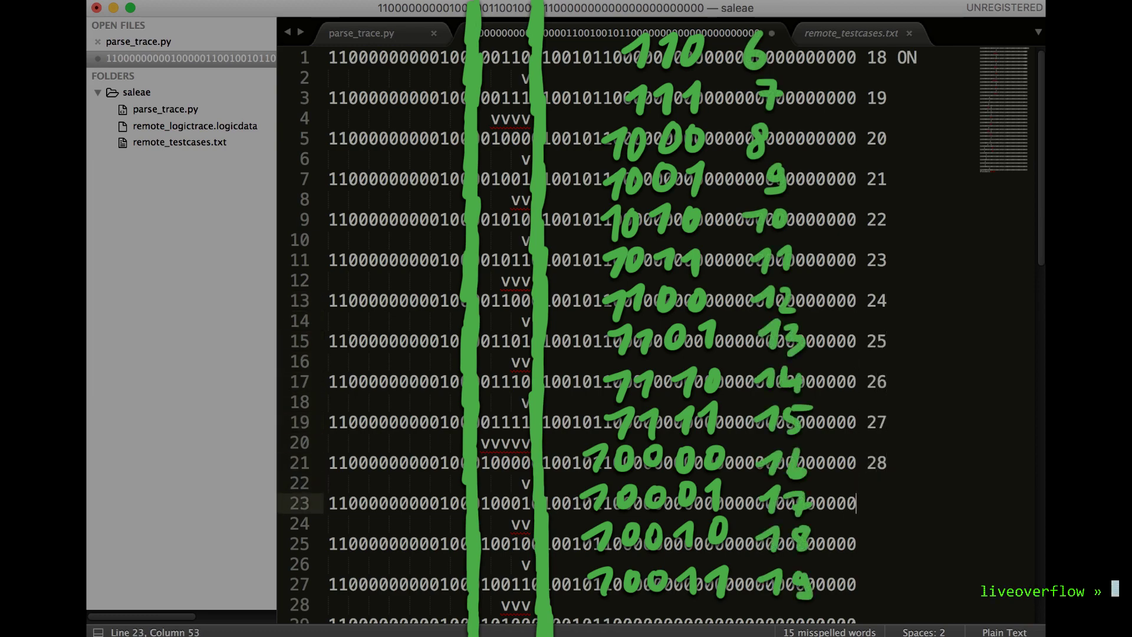
pyautogui.write('29')
pyautogui.press('Down')
pyautogui.press('Down')
pyautogui.write('30')
pyautogui.press('Down')
pyautogui.press('Down')
pyautogui.write('31')
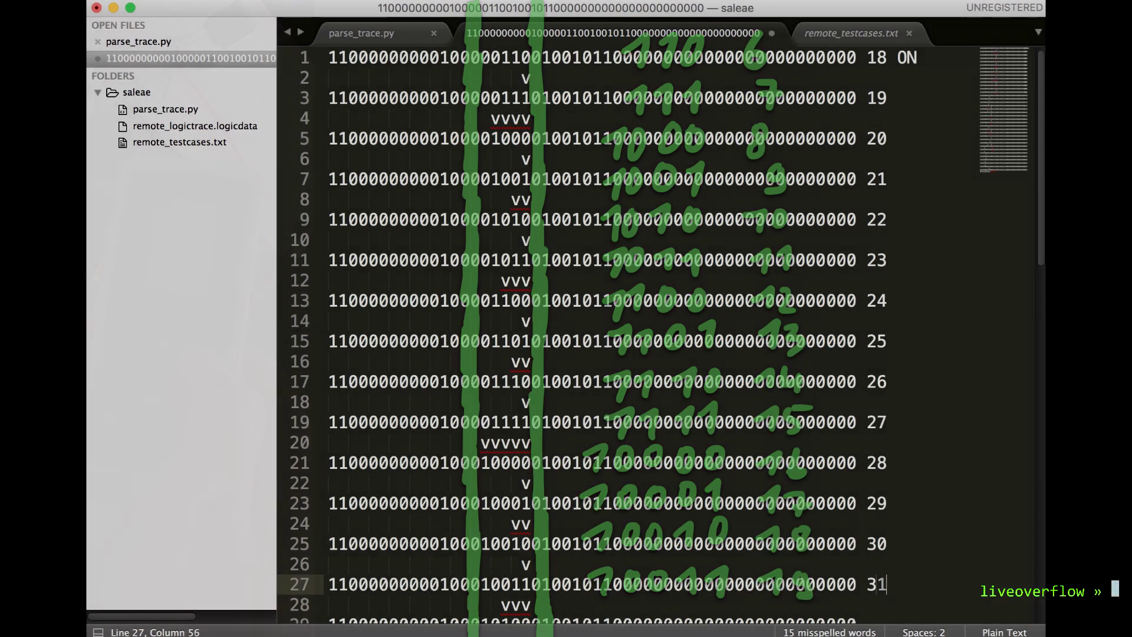
pyautogui.press('Down')
pyautogui.press('Down')
pyautogui.write('32')
pyautogui.press('Down')
pyautogui.press('Down')
# Label the next bit lines OFF and ON, then add a MODE label and fix its spacing
pyautogui.write('OFF')
pyautogui.press('Down')
pyautogui.press('Down')
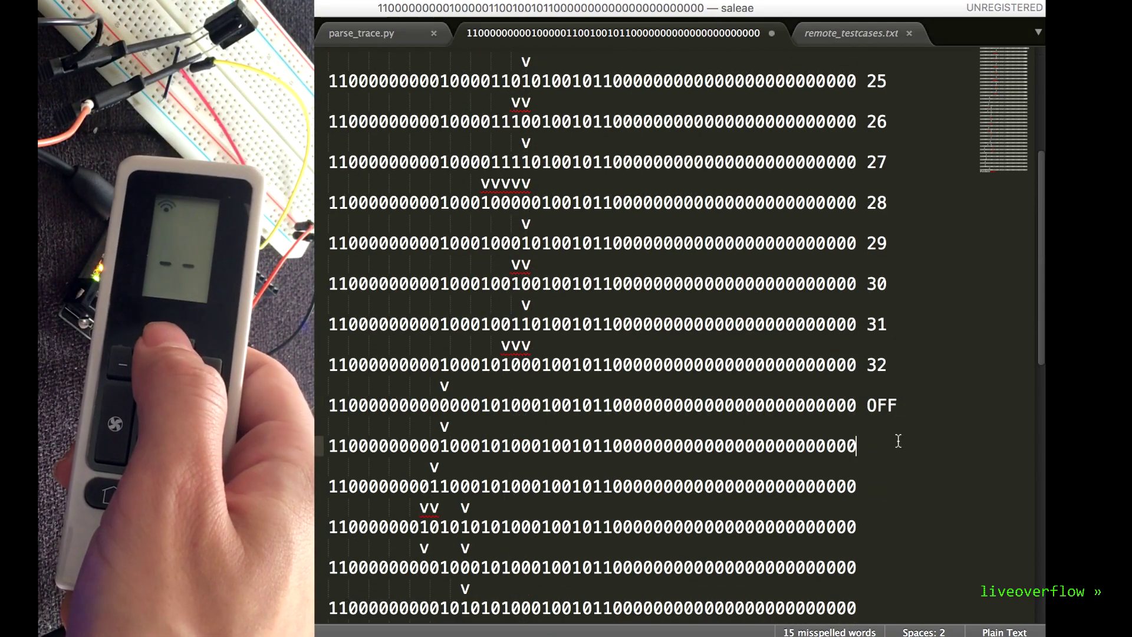
pyautogui.write('ON')
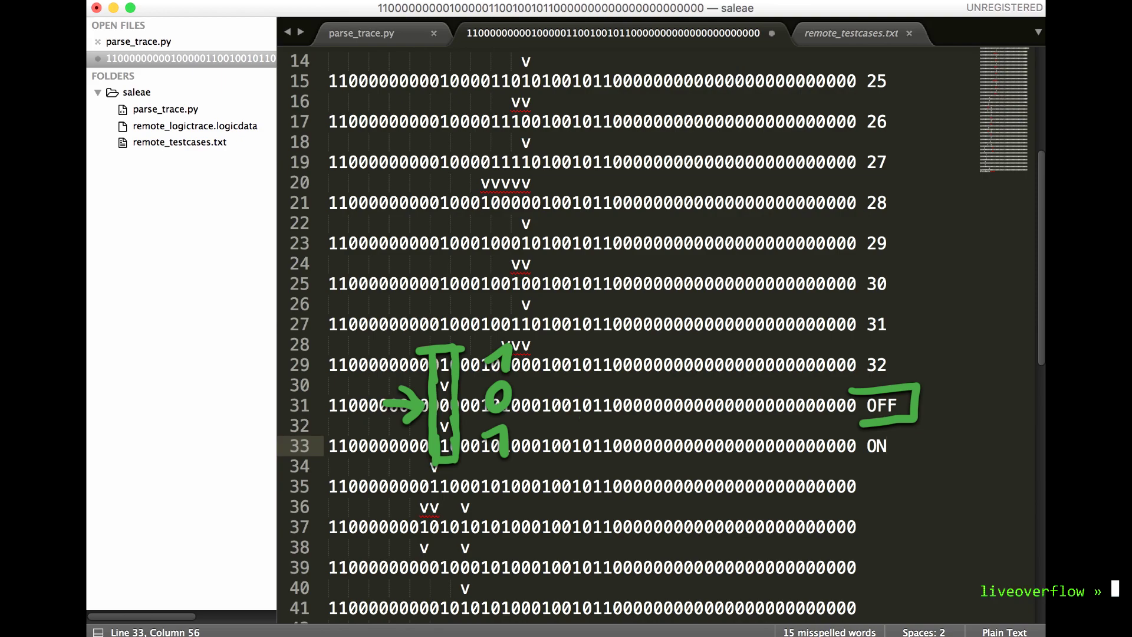
pyautogui.scroll(-5, 660, 336)
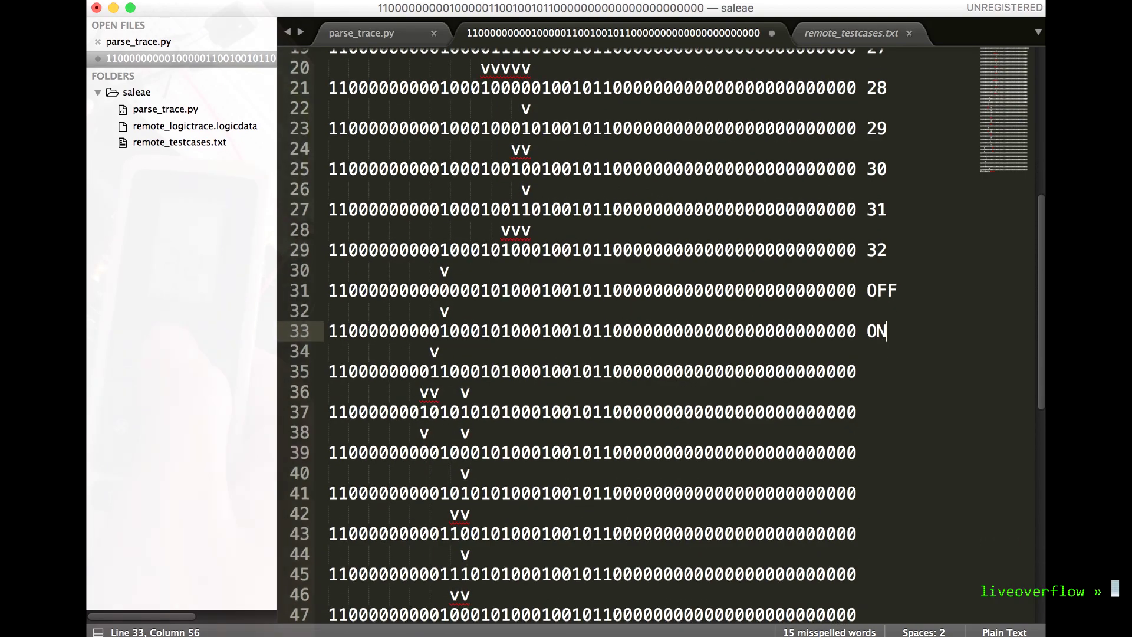
pyautogui.click(866, 372)
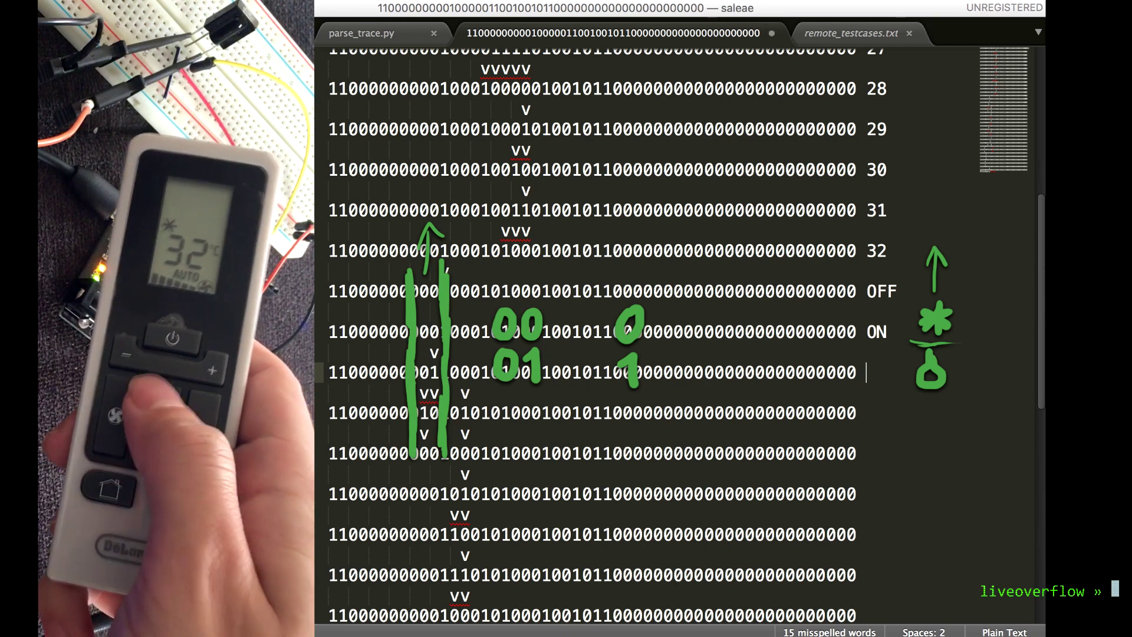
pyautogui.write('MOD')
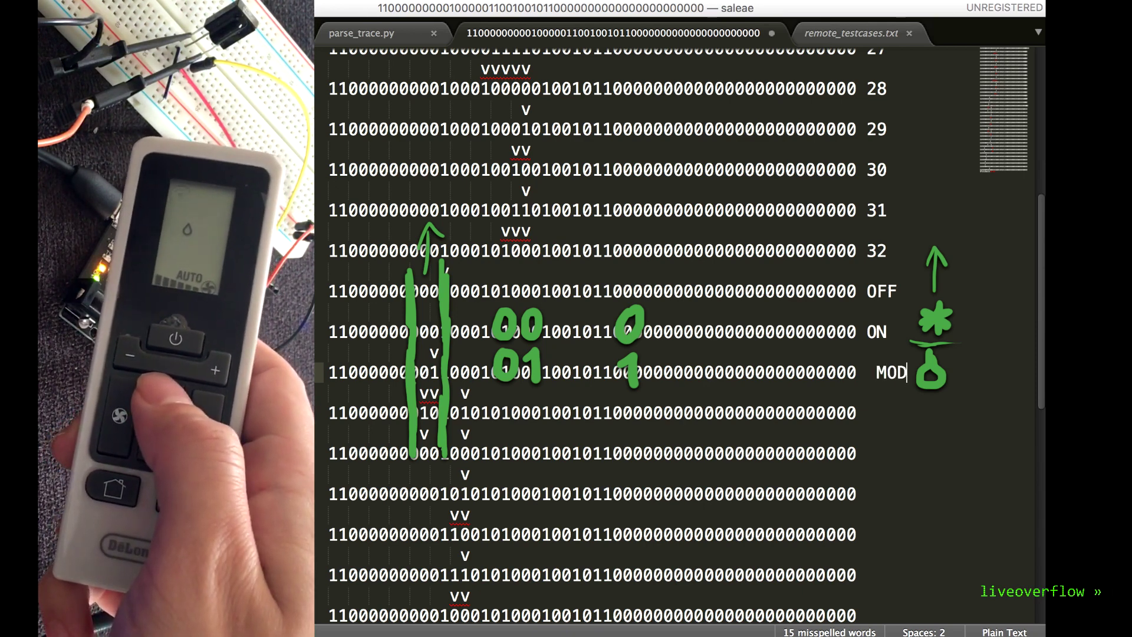
pyautogui.write('E')
pyautogui.press('Left')
pyautogui.press('Left')
pyautogui.press('Left')
pyautogui.press('Left')
pyautogui.press('BackSpace')
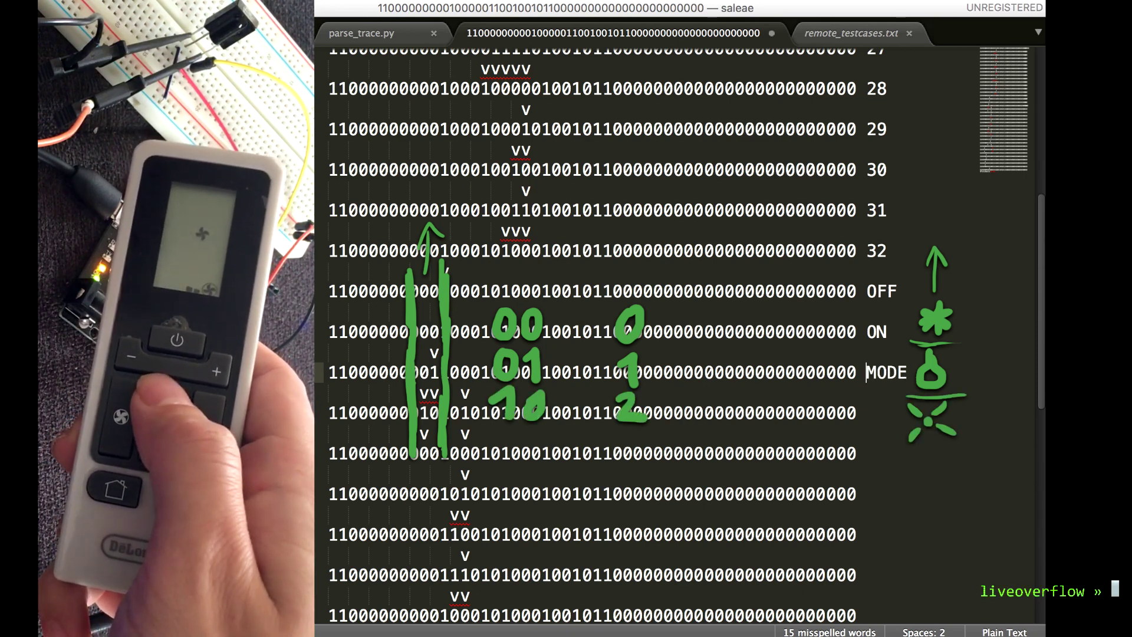
pyautogui.press('End')
pyautogui.press('Down')
# Add the MODE 3 and MODE labels, then FAN 3 and FAN 4 on the following lines
pyautogui.write('M')
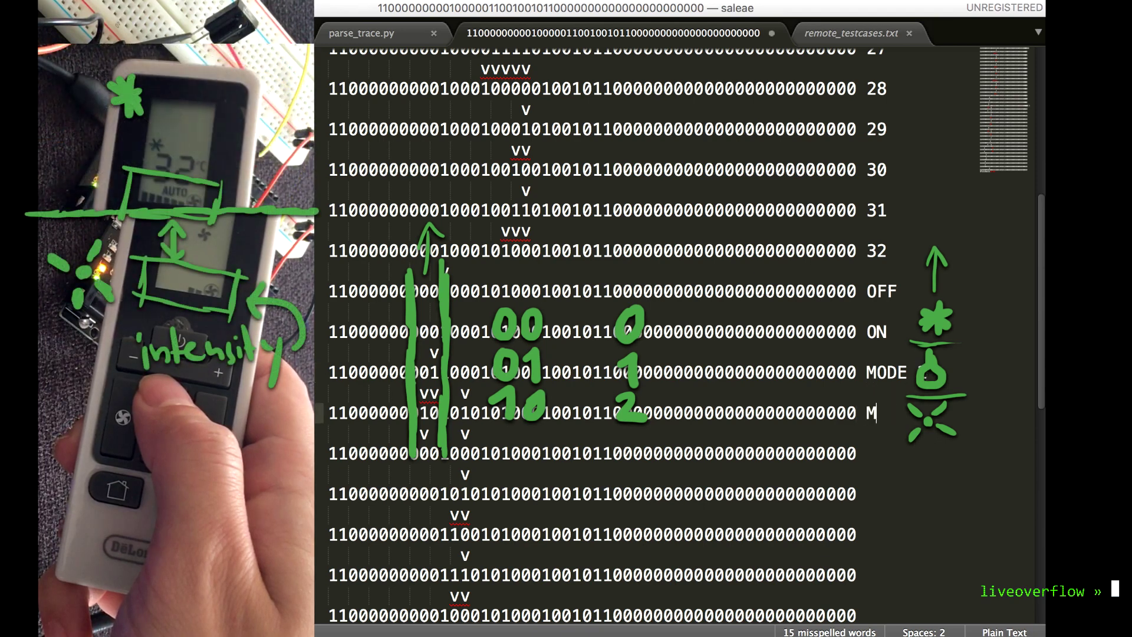
pyautogui.write('ODE 3')
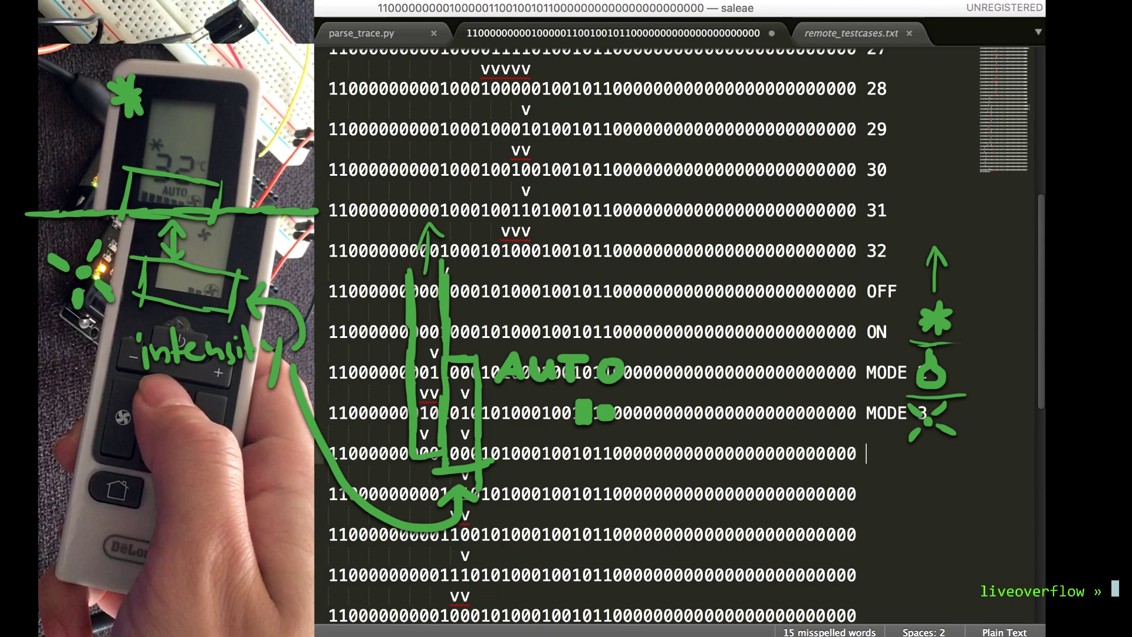
pyautogui.write(' MODE 1')
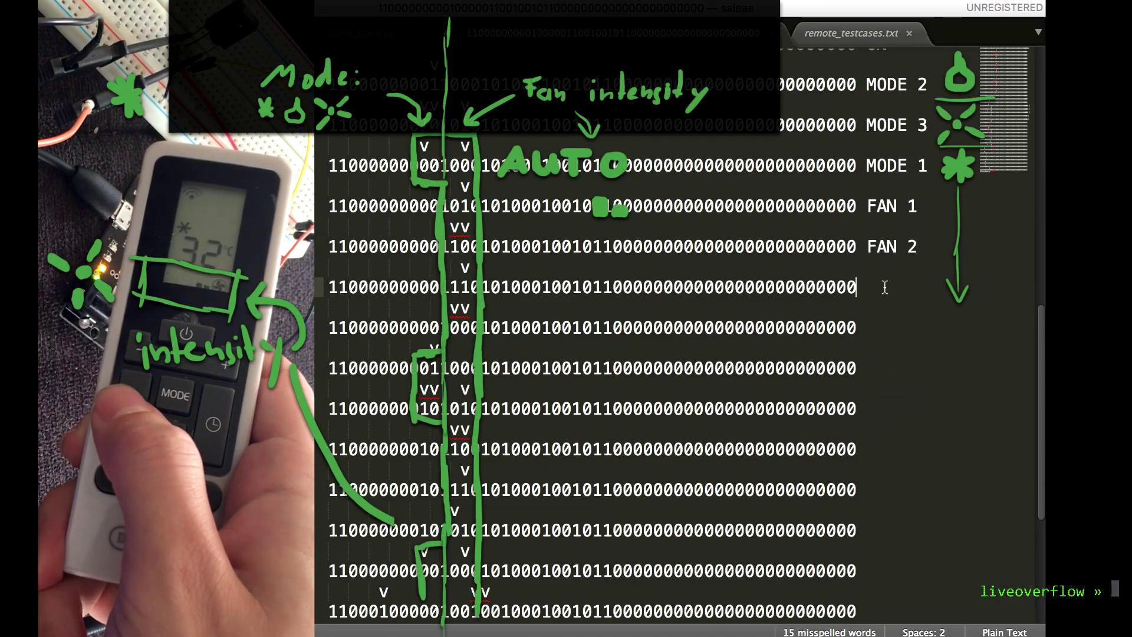
pyautogui.write('FAN')
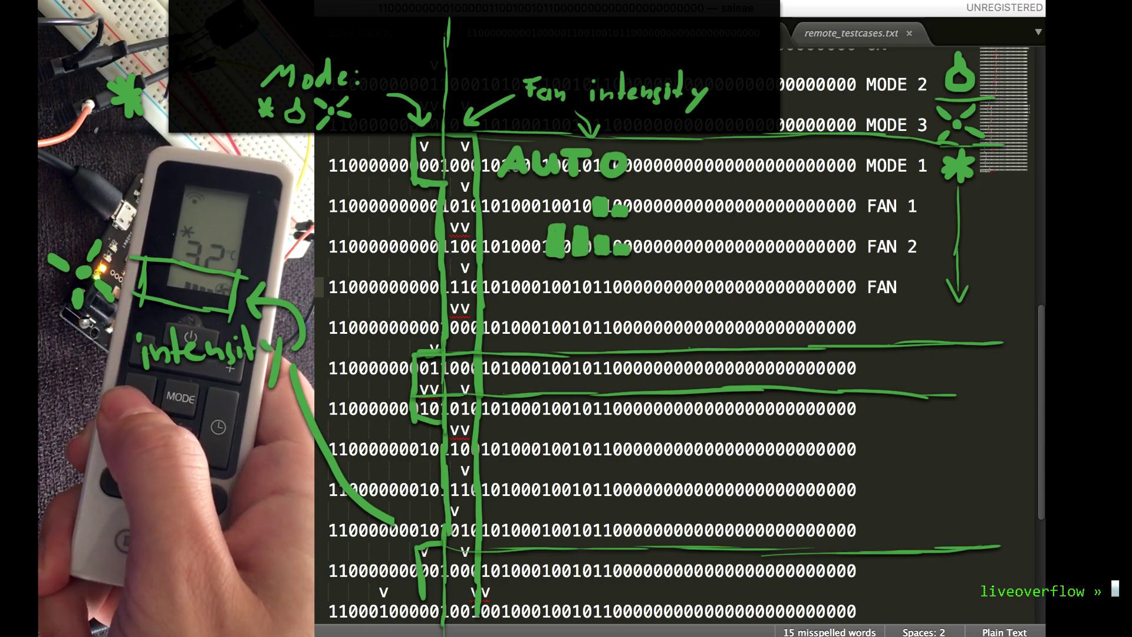
pyautogui.write(' 3')
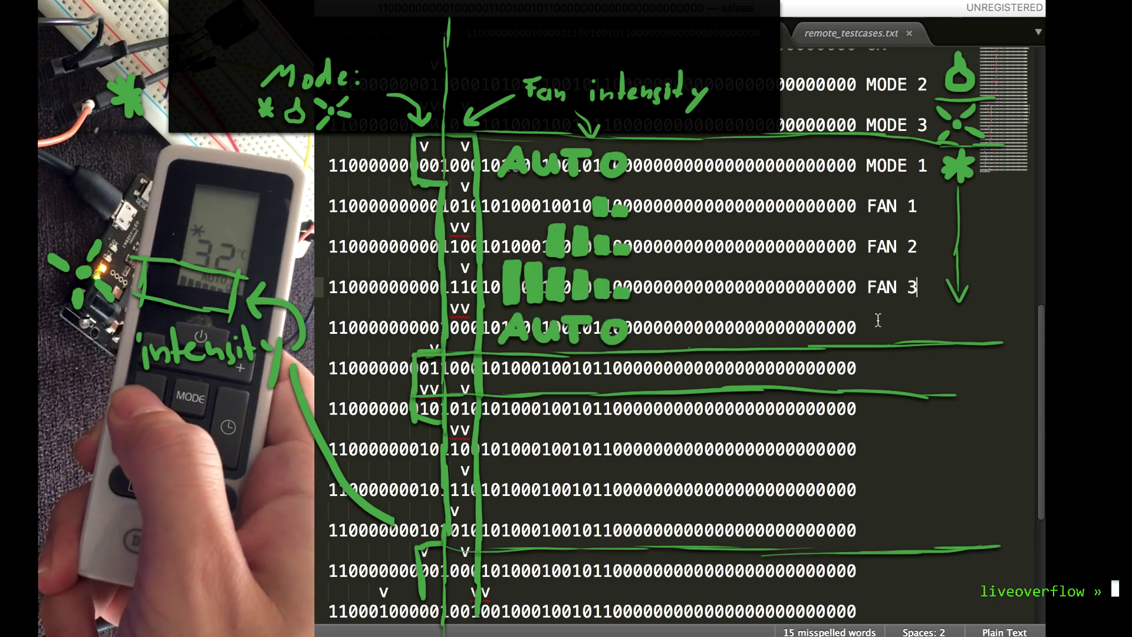
pyautogui.press('Down')
pyautogui.write('FAN 4')
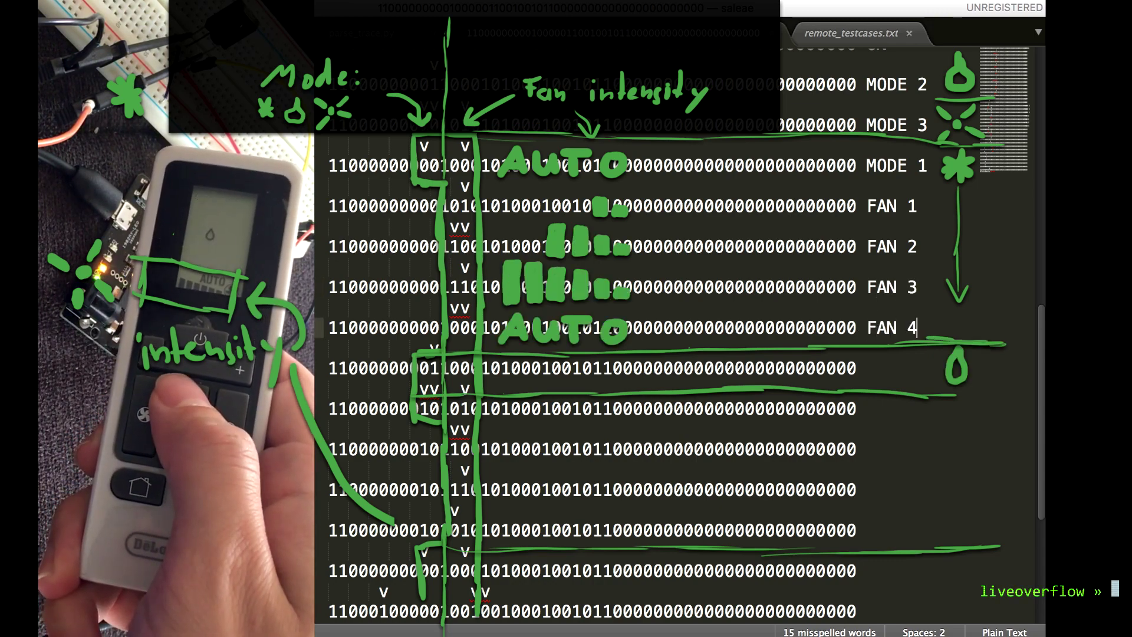
pyautogui.click(873, 373)
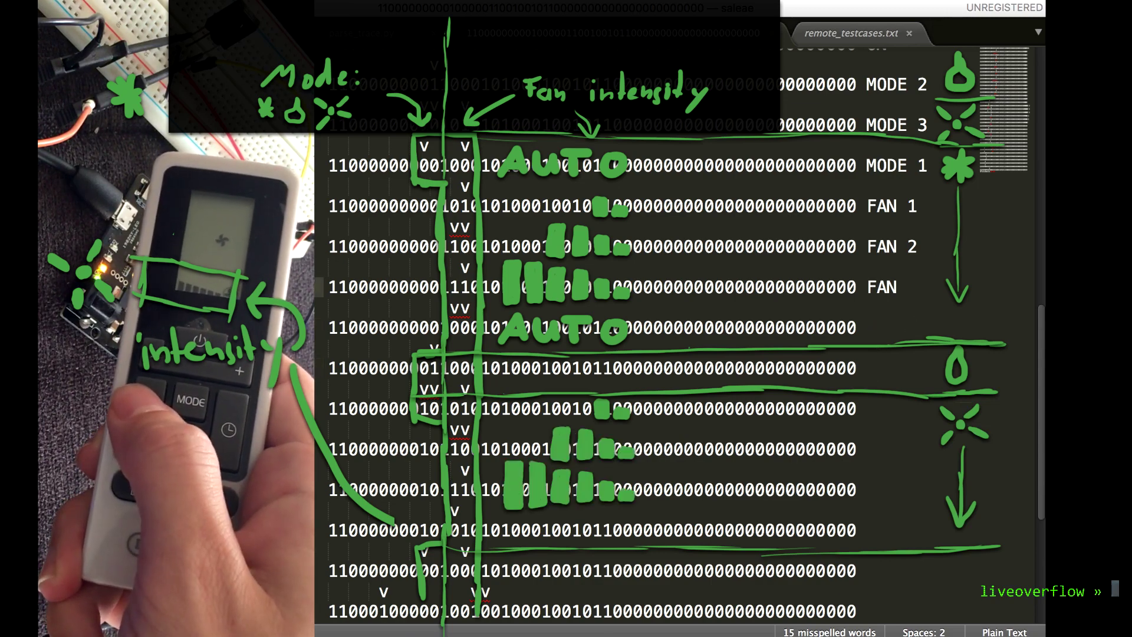
pyautogui.write('3')
pyautogui.press('Down')
pyautogui.write('FA')
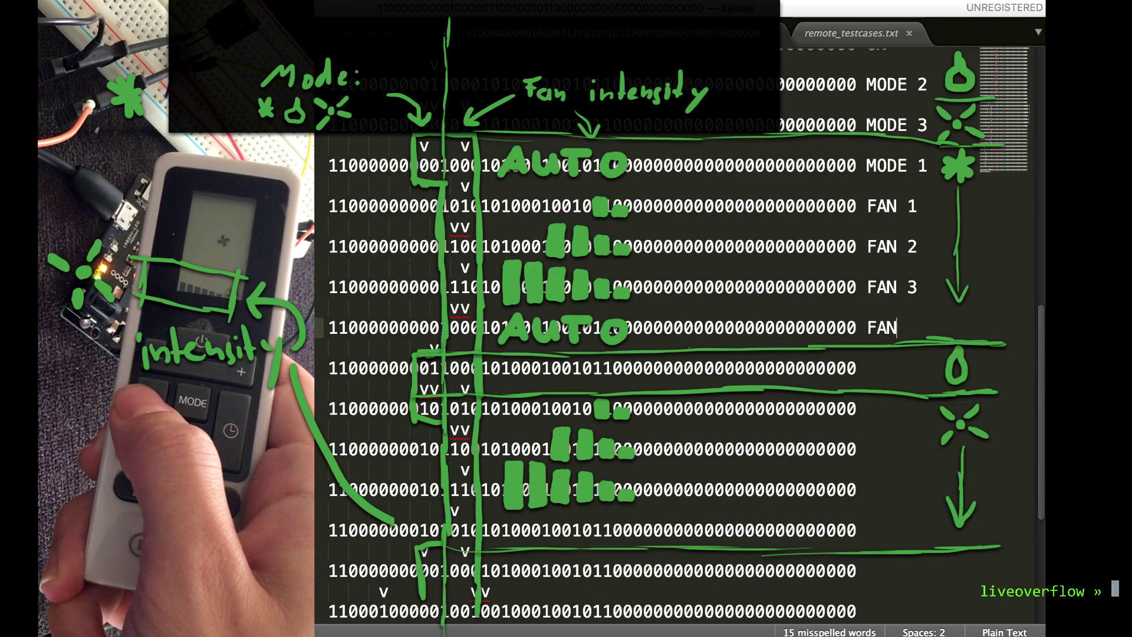
pyautogui.write('N 4')
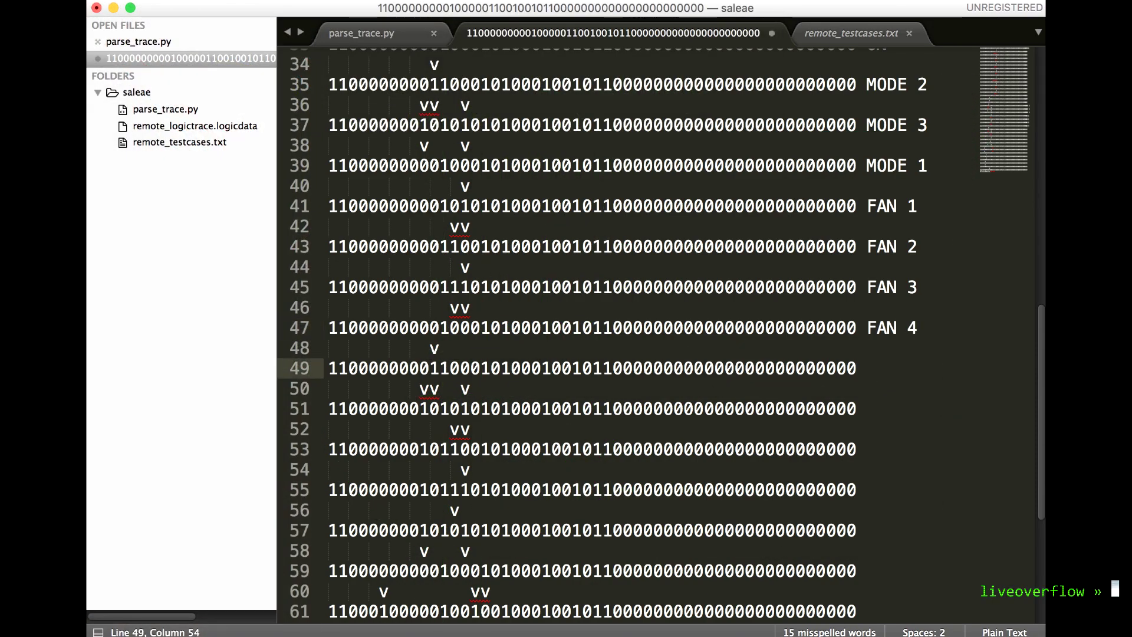
# Open the Repositories list on the GitHub profile page in Chrome
pyautogui.scroll(-2, 872, 381)
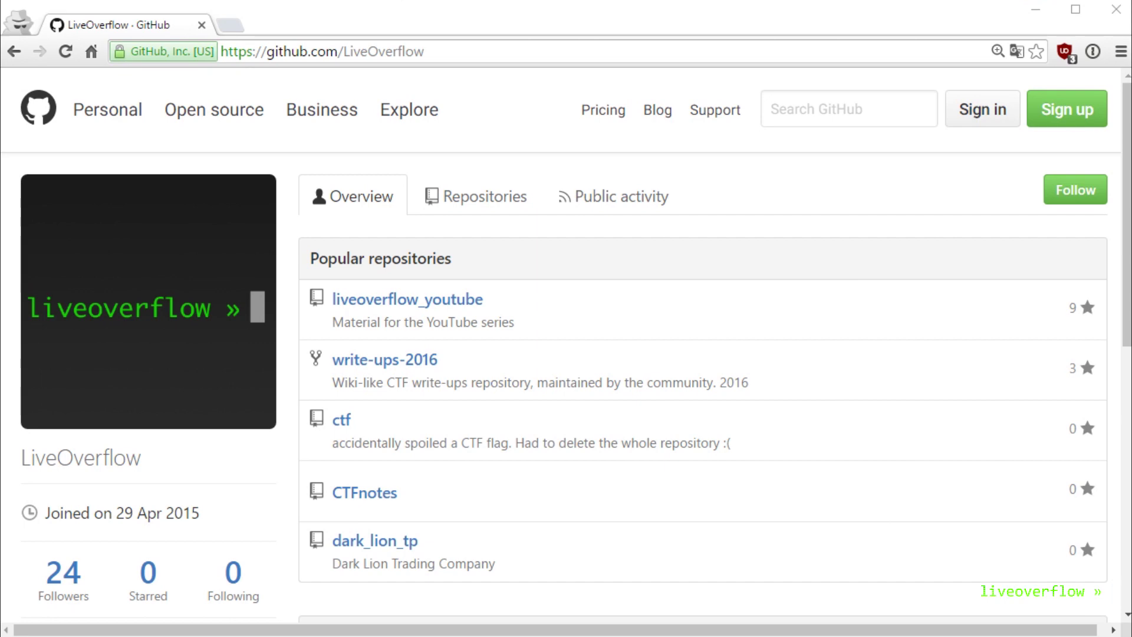
pyautogui.click(520, 209)
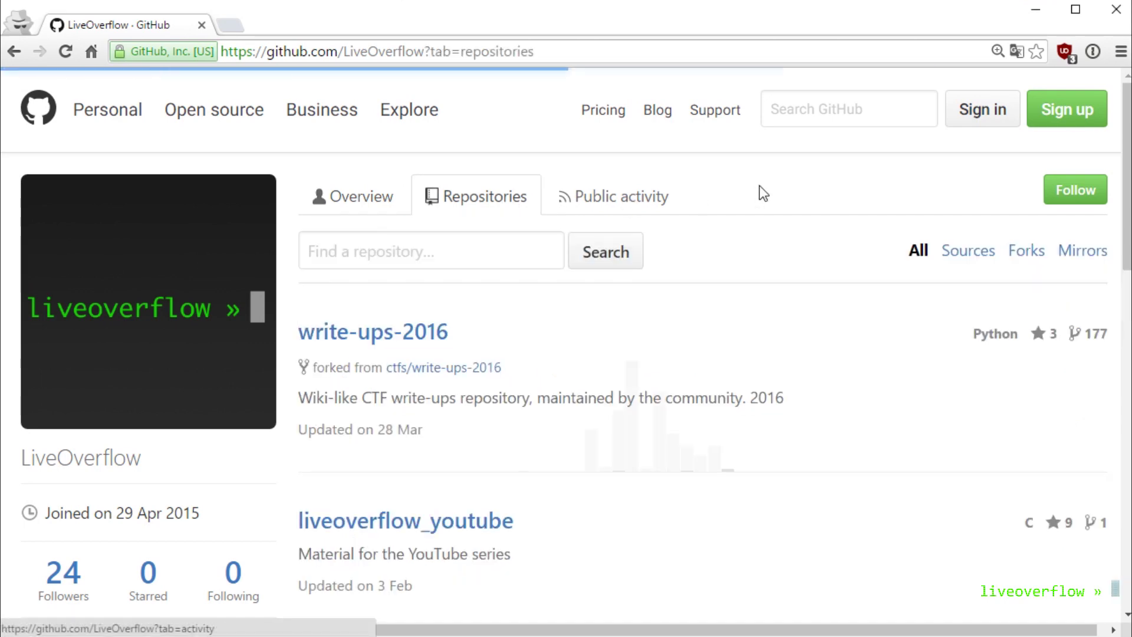